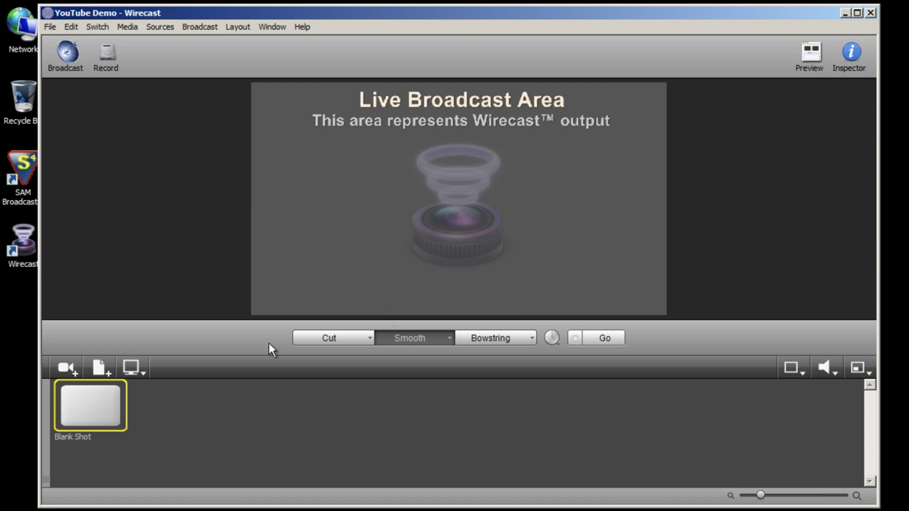
Add a Microsoft LifeCam VX-6000 shot next to the Blank Shot in the shot list
left_click(73, 370)
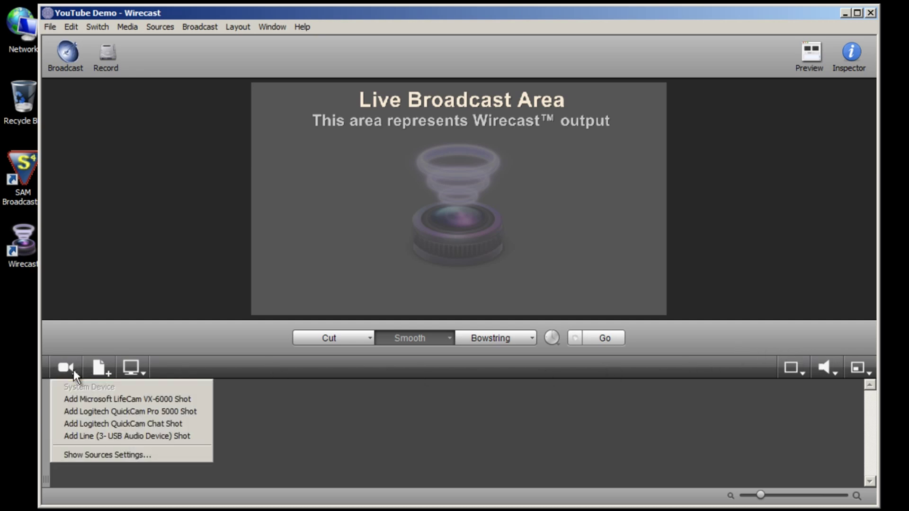
left_click(163, 399)
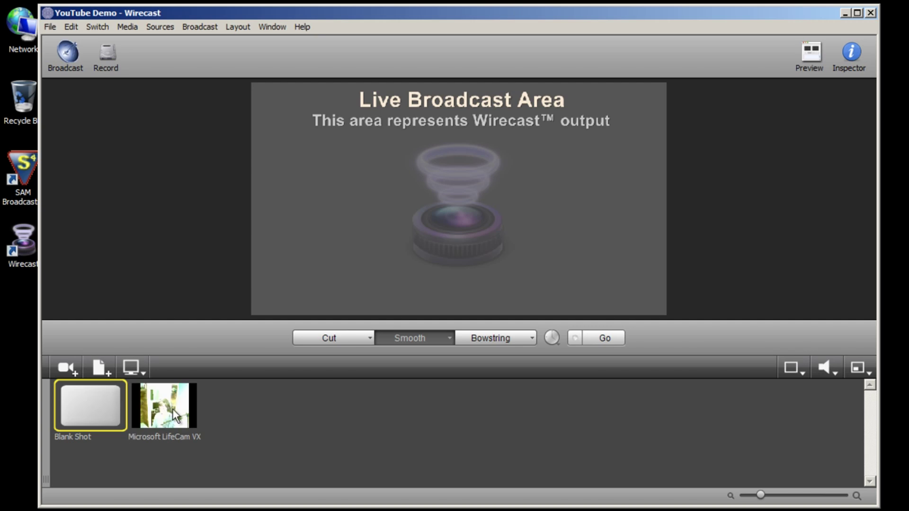
left_click(173, 409)
left_click(109, 412)
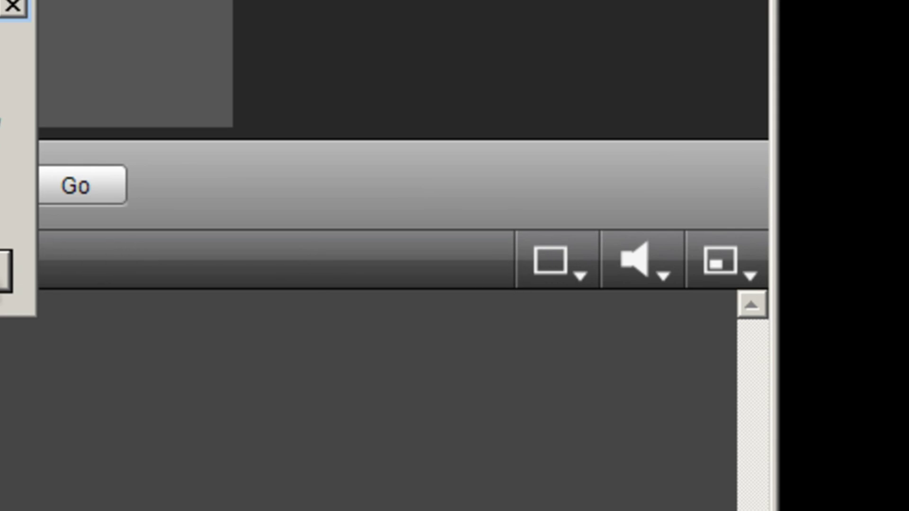
Browse the Source A video, audio source and shot layout options
left_click(533, 273)
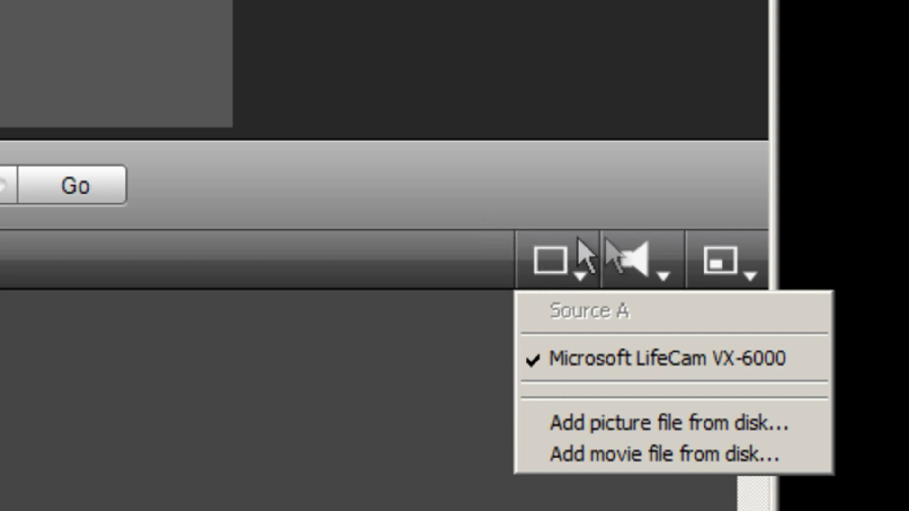
left_click(644, 261)
left_click(733, 263)
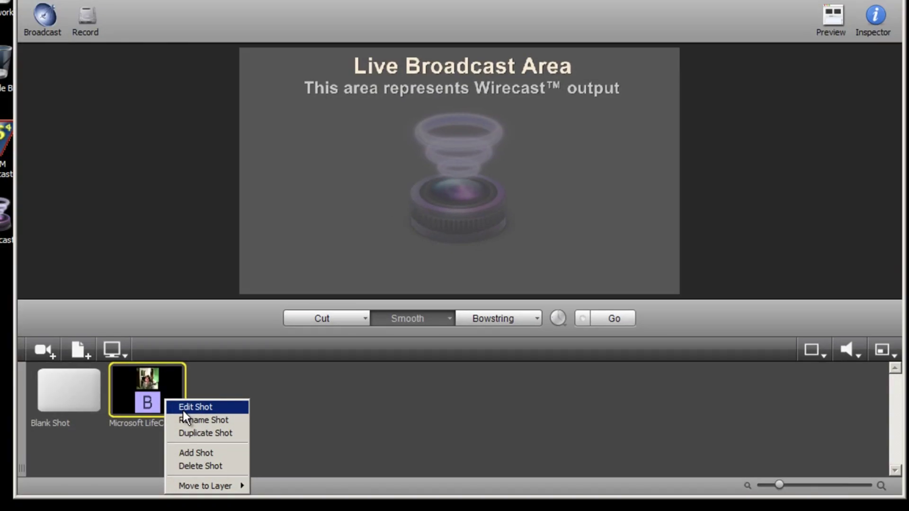
Change the LifeCam shot's layout from stacked to Side By Side, after briefly trying Fullscreen
left_click(182, 410)
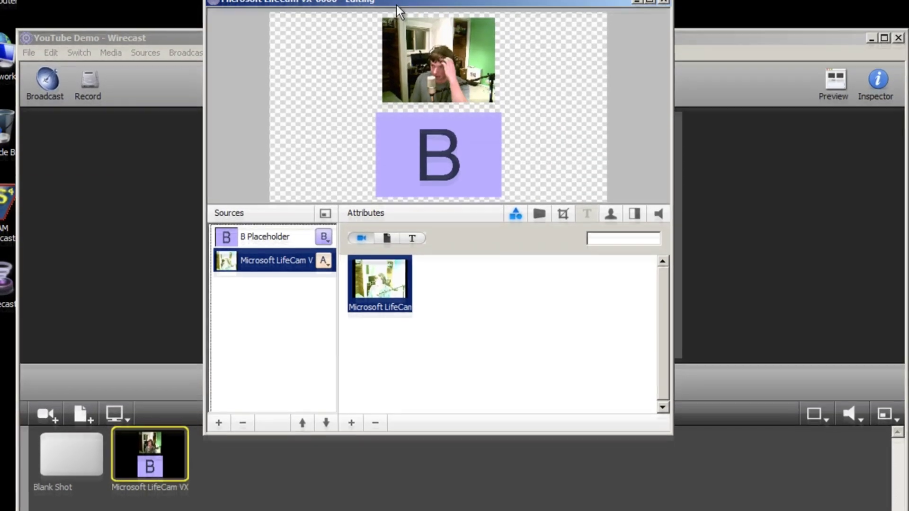
left_click_drag(396, 5, 409, 39)
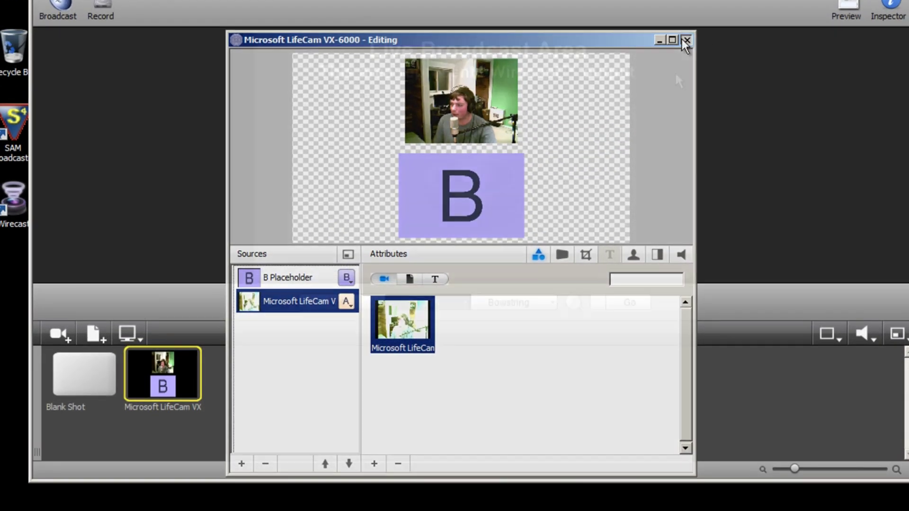
left_click(686, 40)
right_click(147, 395)
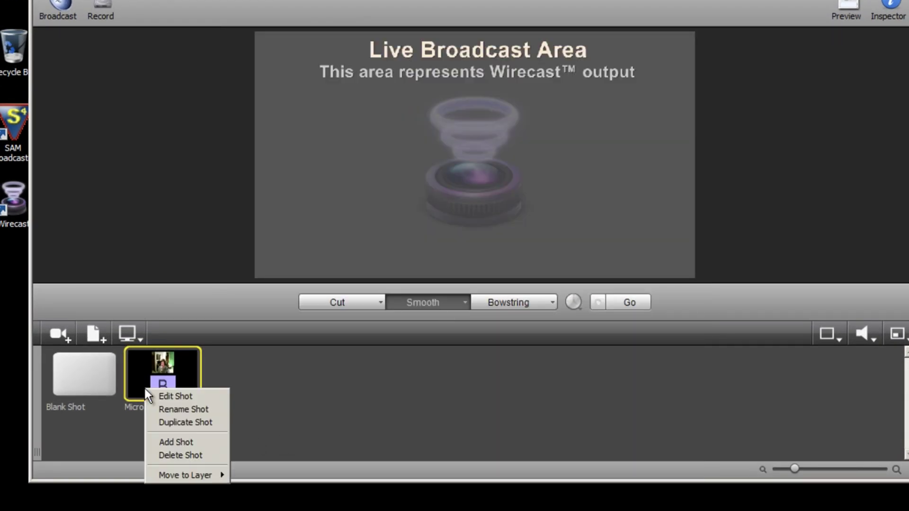
left_click(750, 386)
left_click(897, 334)
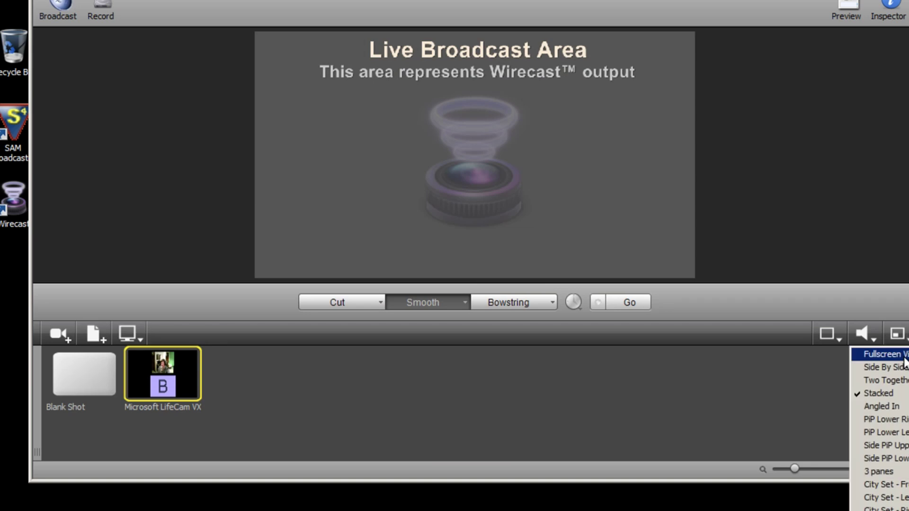
left_click(903, 358)
left_click(897, 334)
left_click(899, 368)
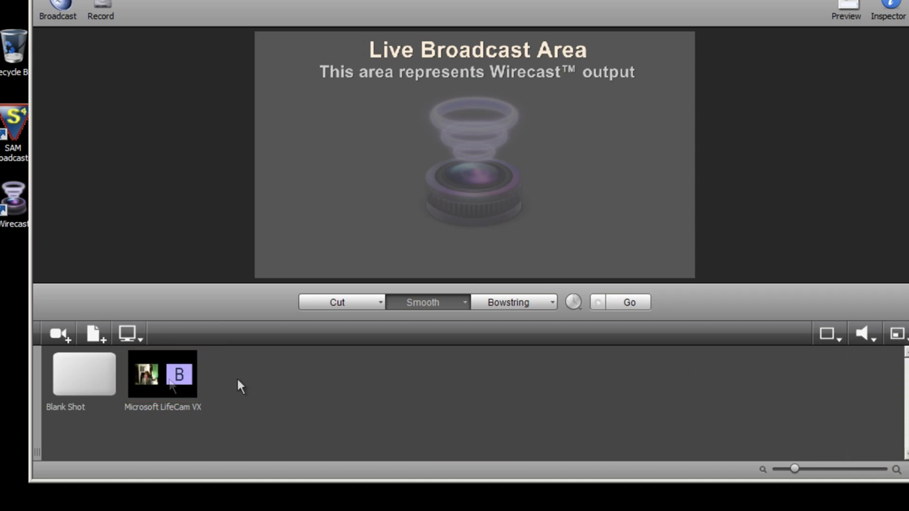
In the LifeCam shot editor, remove both the LifeCam and B Placeholder sources
right_click(170, 382)
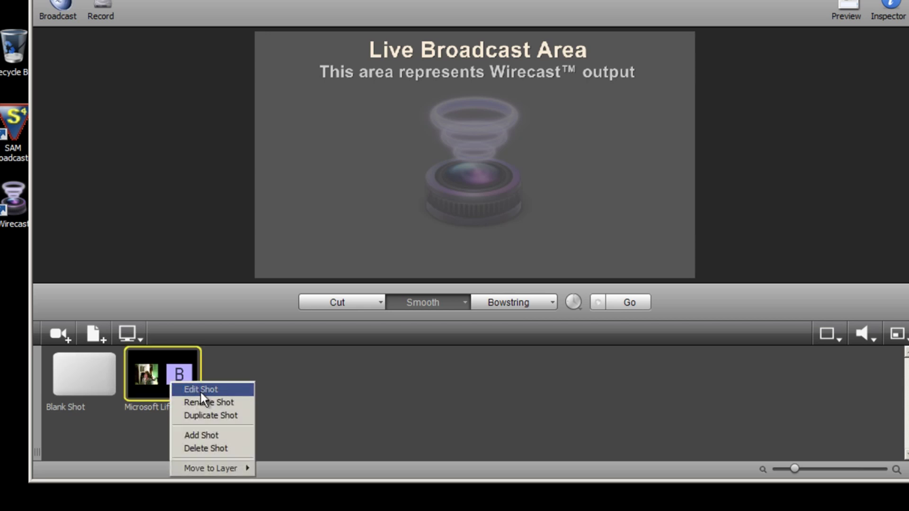
left_click(203, 388)
left_click(263, 281)
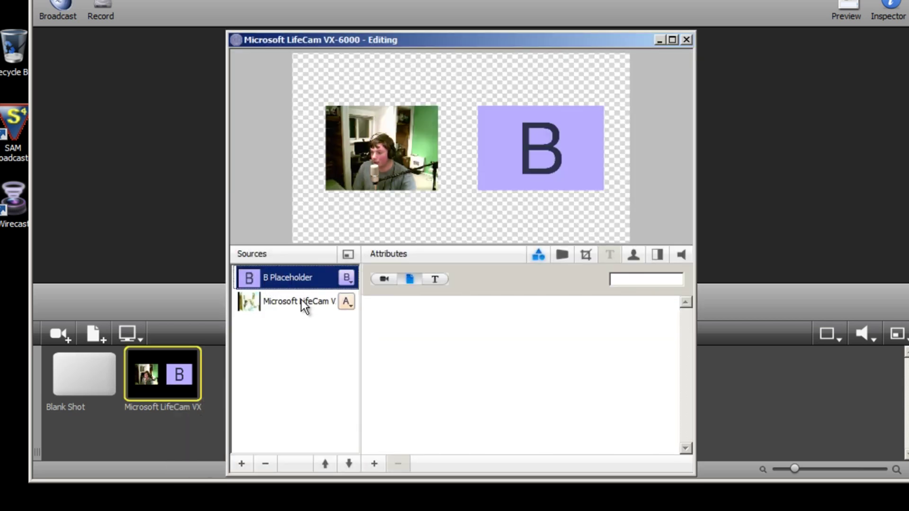
left_click(301, 300)
left_click(254, 464)
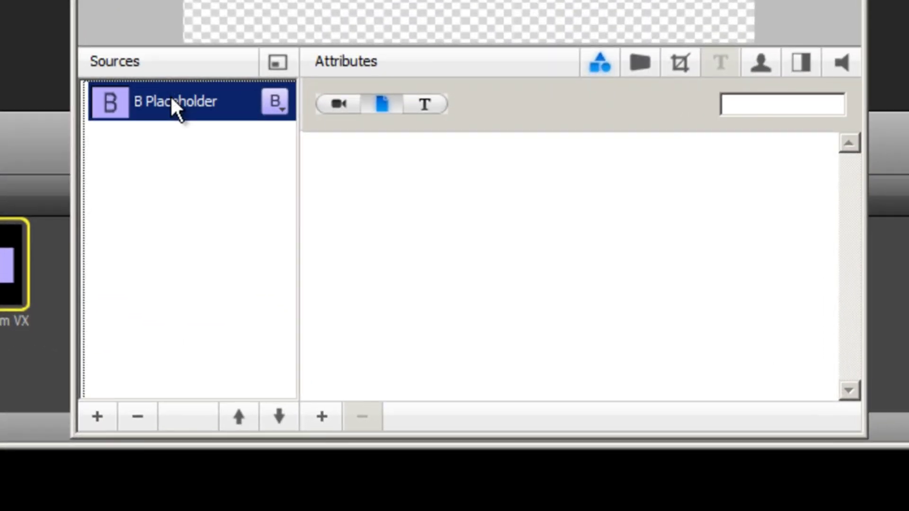
left_click(264, 464)
Add four empty source layers and assign the LifeCam webcam to the first
left_click(97, 417)
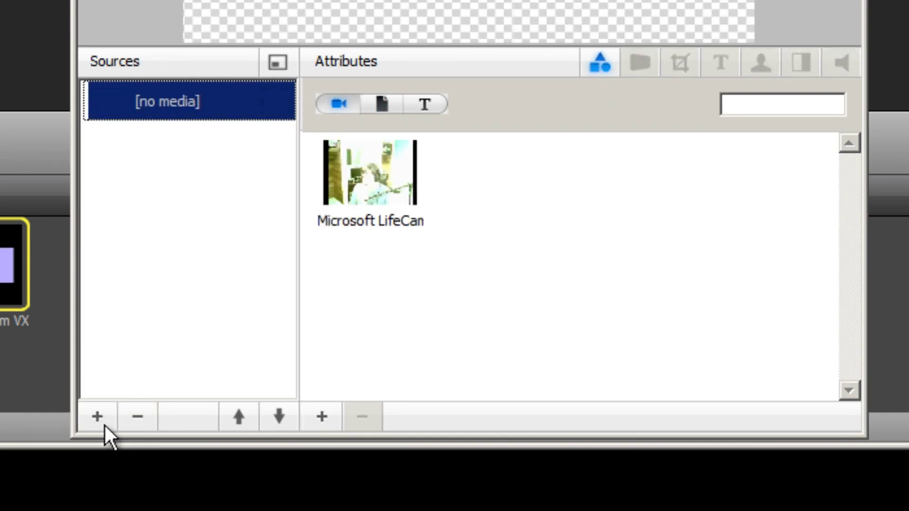
left_click(104, 424)
left_click(104, 424)
left_click(104, 424)
left_click(104, 424)
left_click(105, 424)
left_click(104, 425)
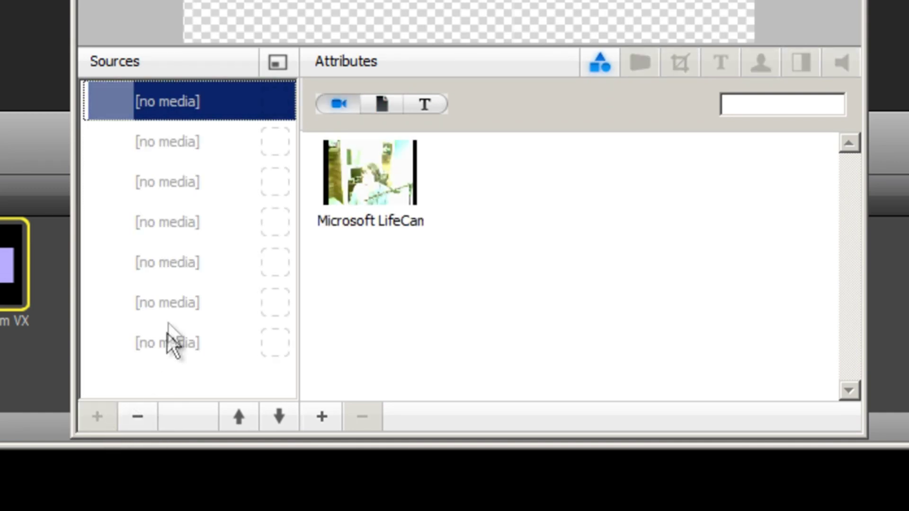
left_click_drag(168, 324, 167, 120)
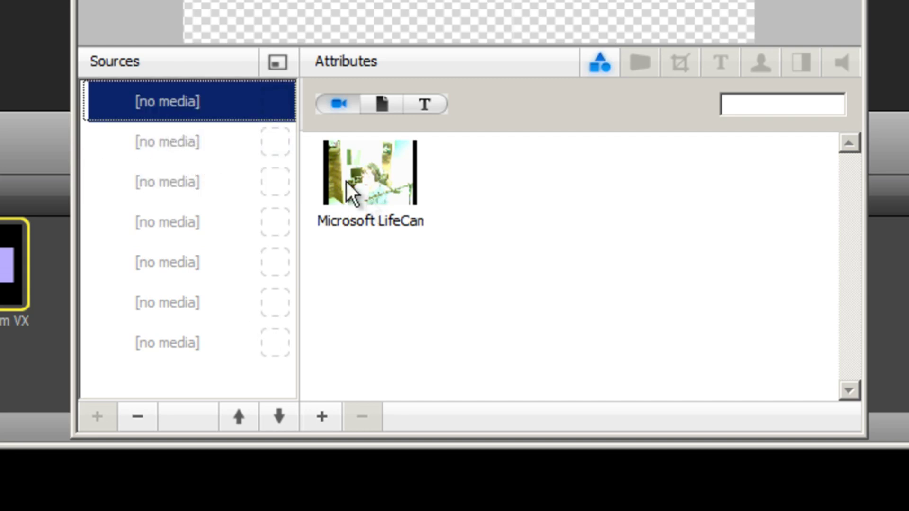
left_click(356, 196)
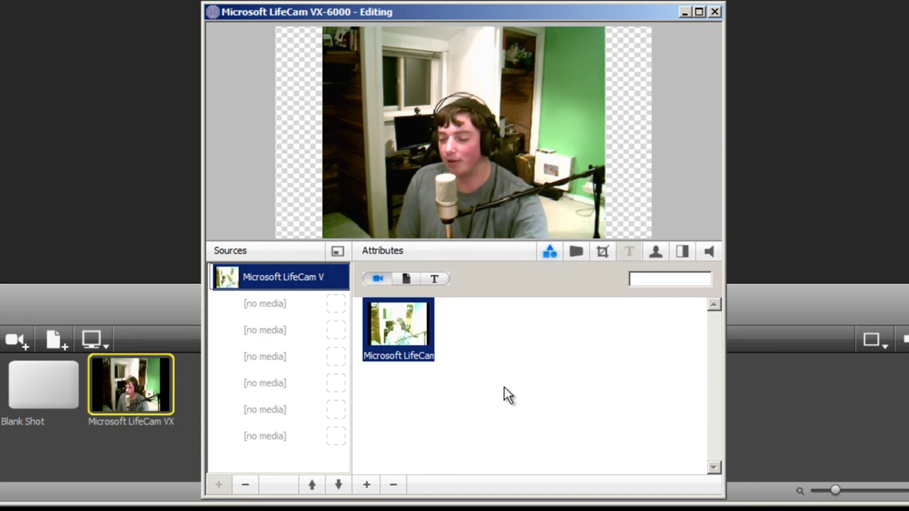
Scale the webcam image down, move it toward the upper left, and close the editor
left_click(277, 330)
left_click(303, 300)
left_click(279, 384)
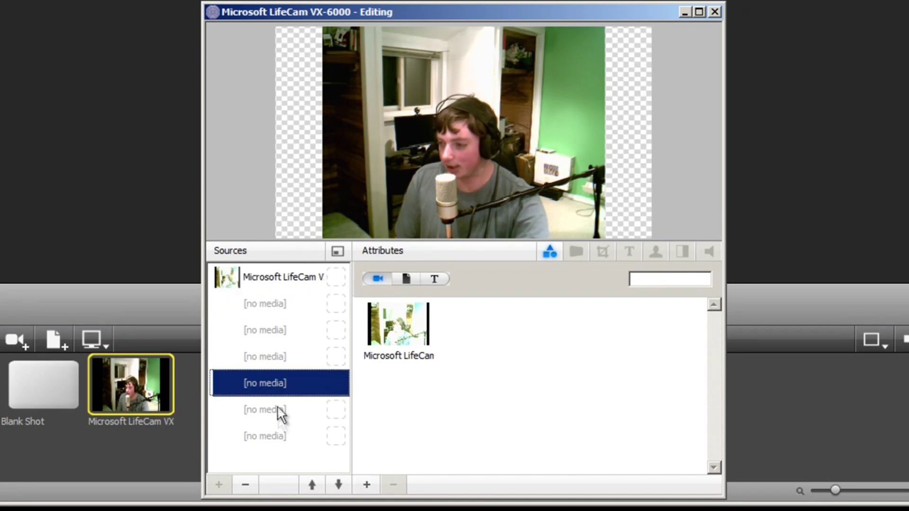
left_click(280, 410)
left_click(292, 304)
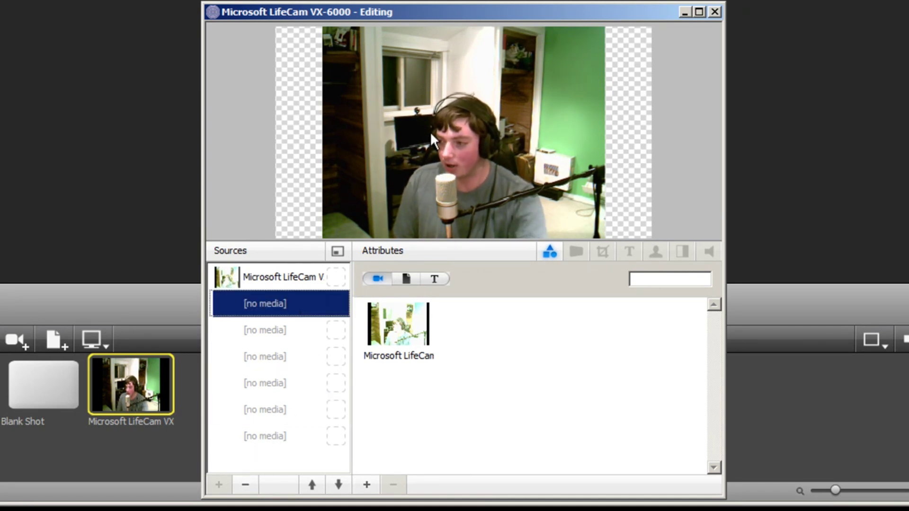
left_click(293, 286)
scroll(451, 133, "down", 5)
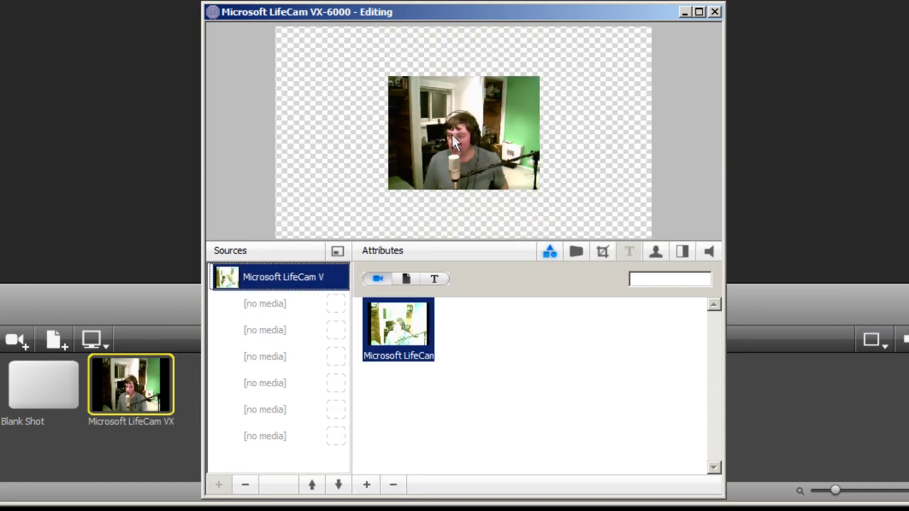
left_click_drag(475, 156, 438, 129)
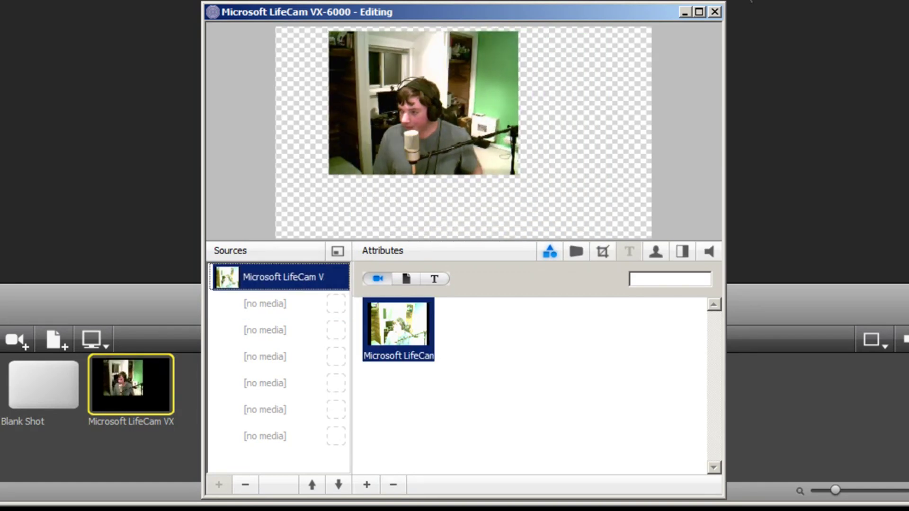
left_click(715, 12)
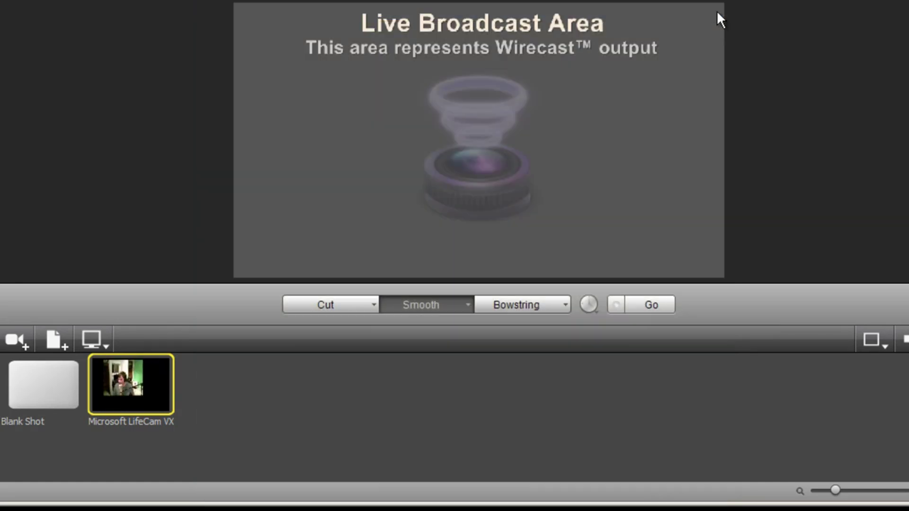
left_click(278, 433)
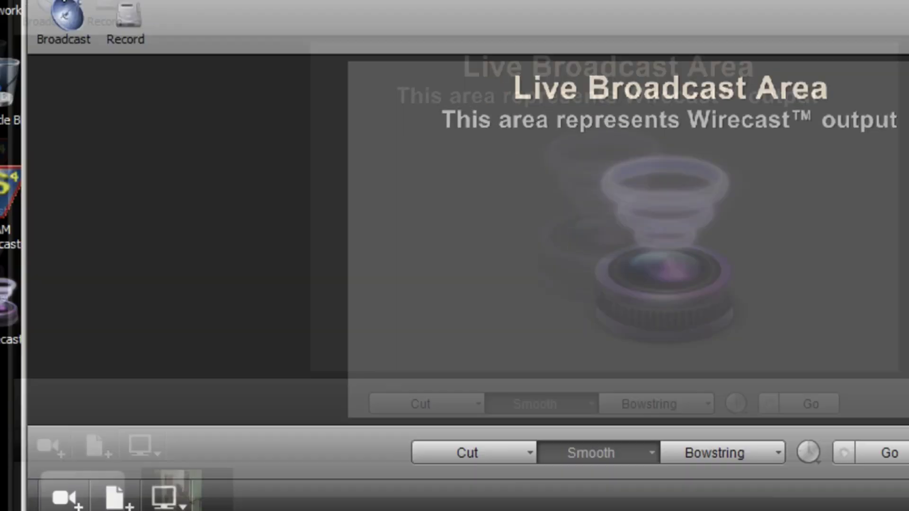
Set the output resolution to 360p from the File menu
left_click(170, 79)
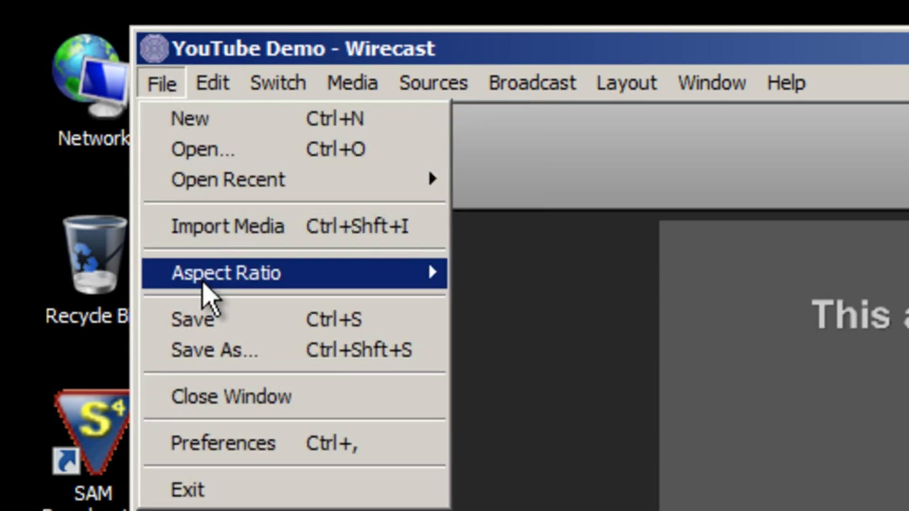
mouse_move(204, 284)
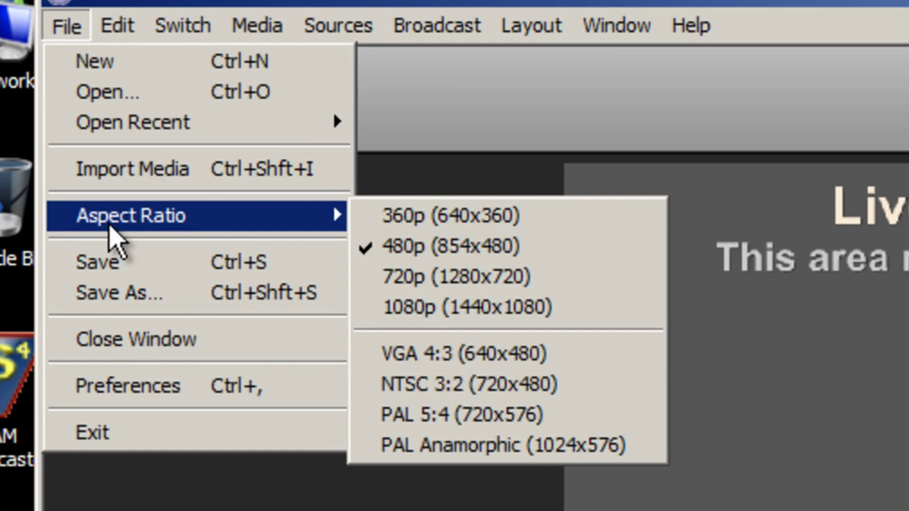
key("Escape")
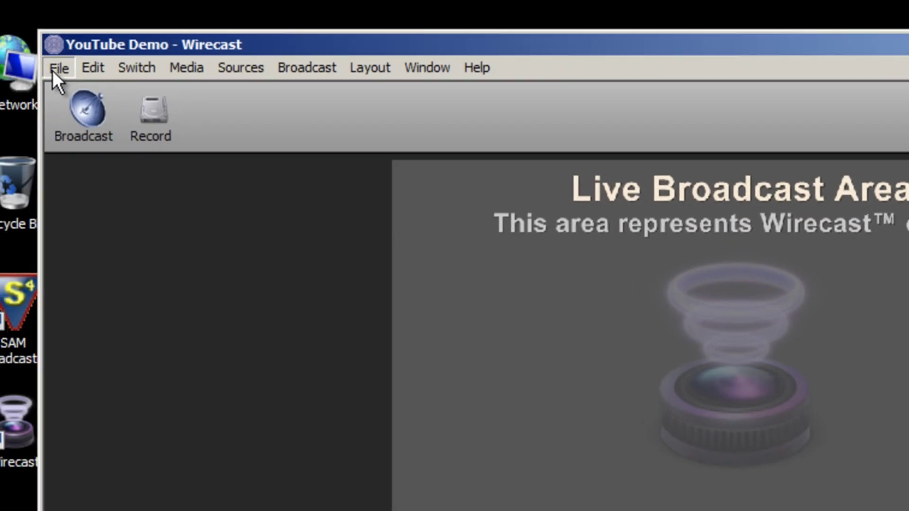
left_click(59, 66)
mouse_move(142, 219)
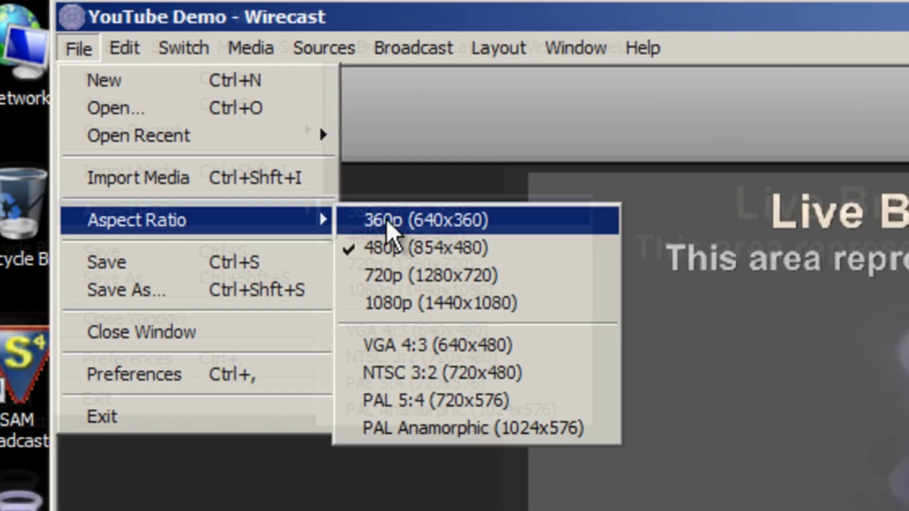
left_click(416, 235)
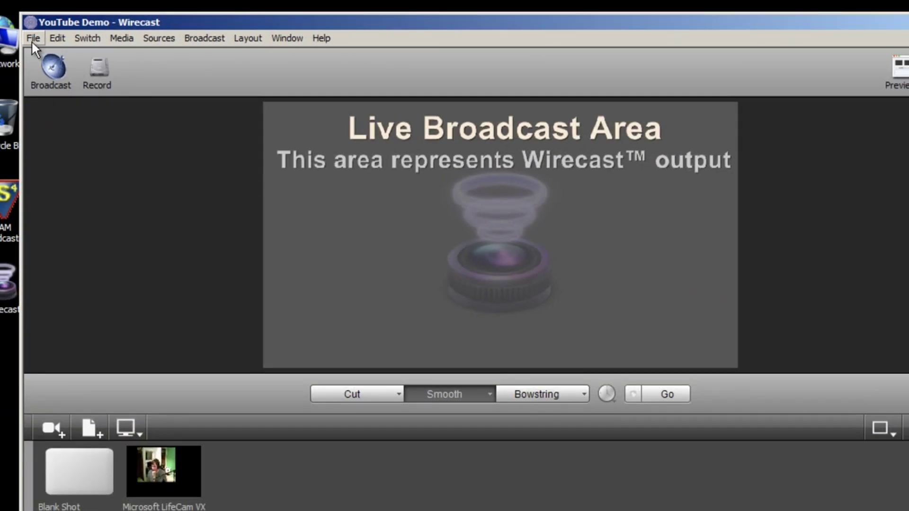
Switch the output aspect ratio to 720p (1280x720), then to 480p (854x480)
left_click(33, 40)
mouse_move(113, 127)
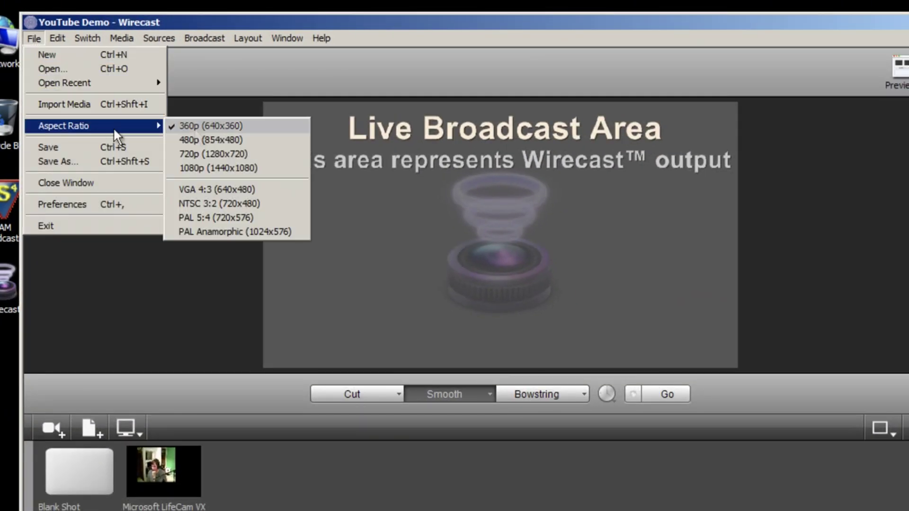
left_click(243, 157)
left_click(34, 38)
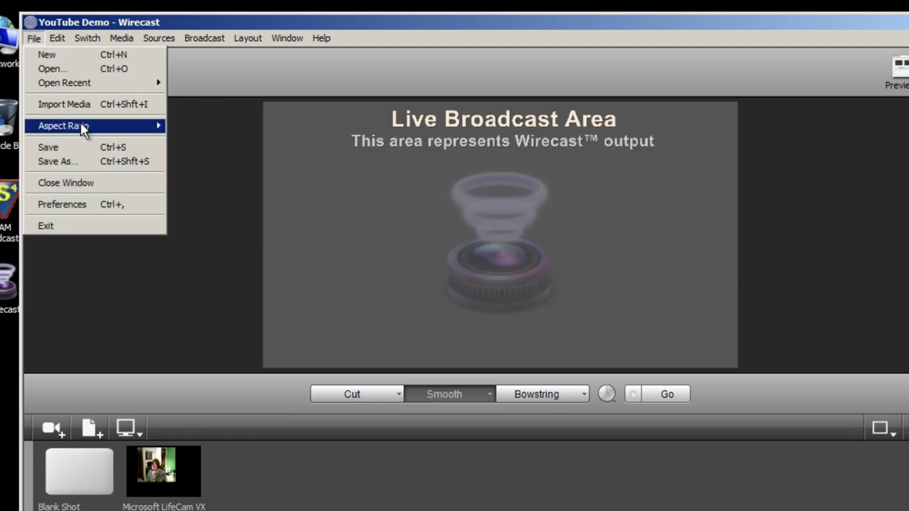
mouse_move(82, 125)
left_click(247, 145)
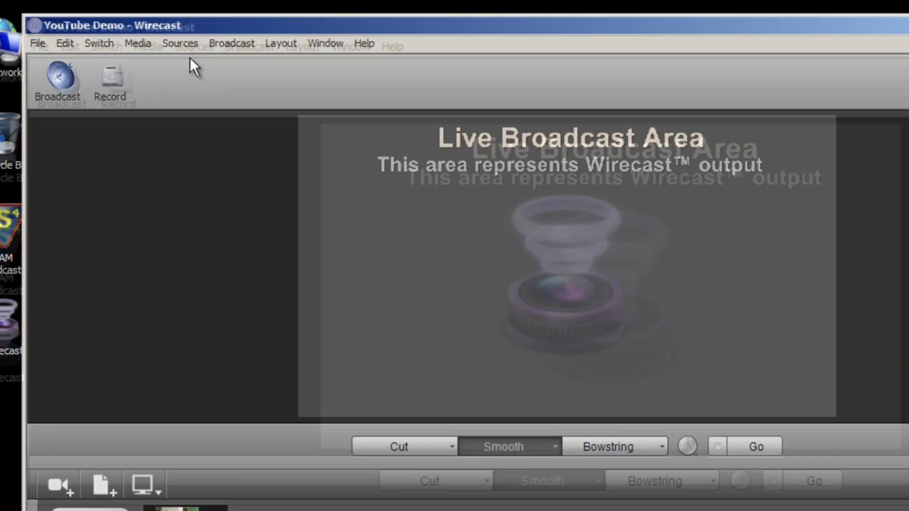
left_click(149, 38)
mouse_move(131, 40)
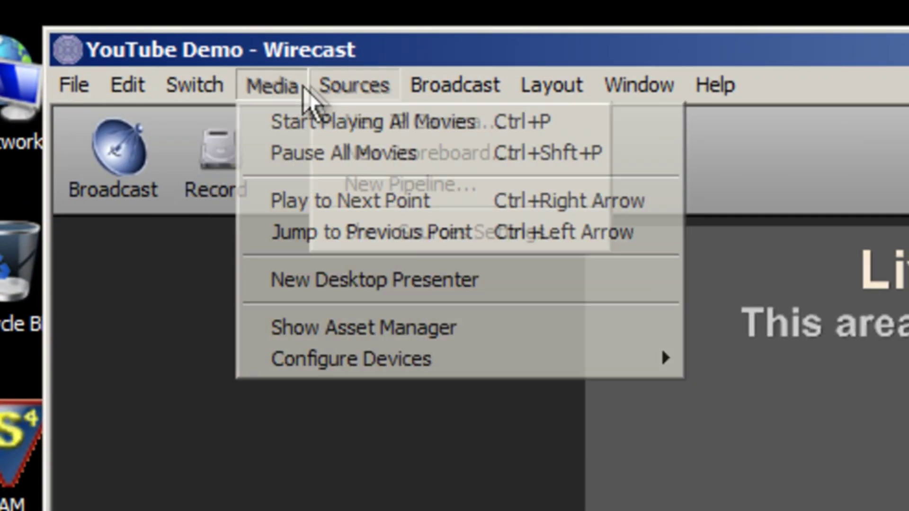
Open Source Settings and preview the LifeCam VX-6000, QuickCam Pro 5000 and QuickCam Chat feeds
mouse_move(382, 85)
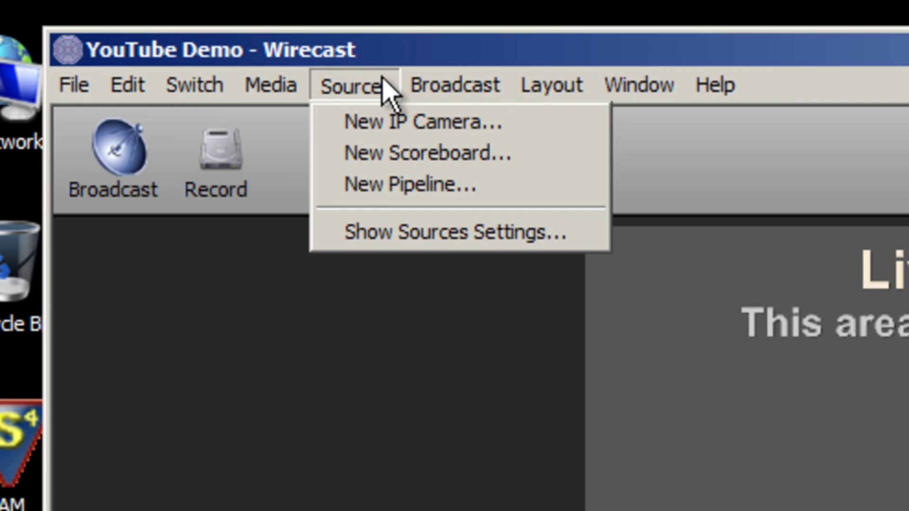
left_click(416, 243)
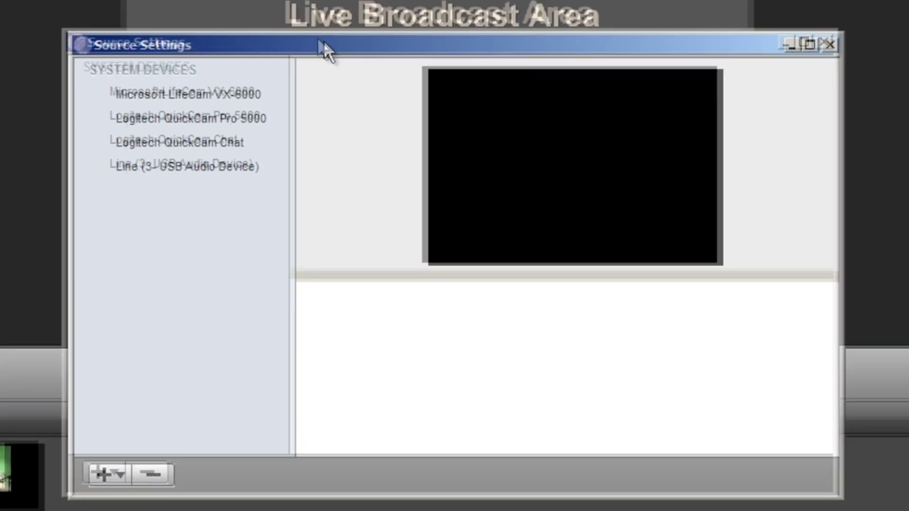
left_click(213, 91)
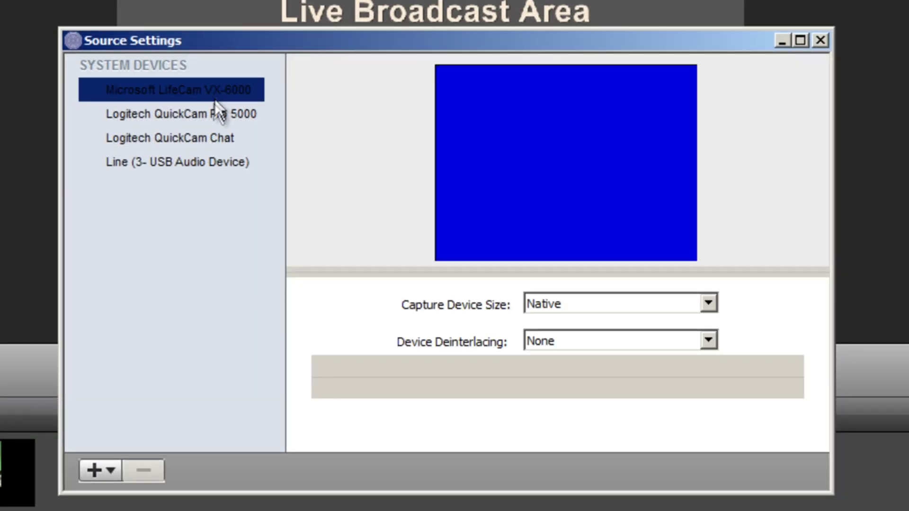
left_click(215, 121)
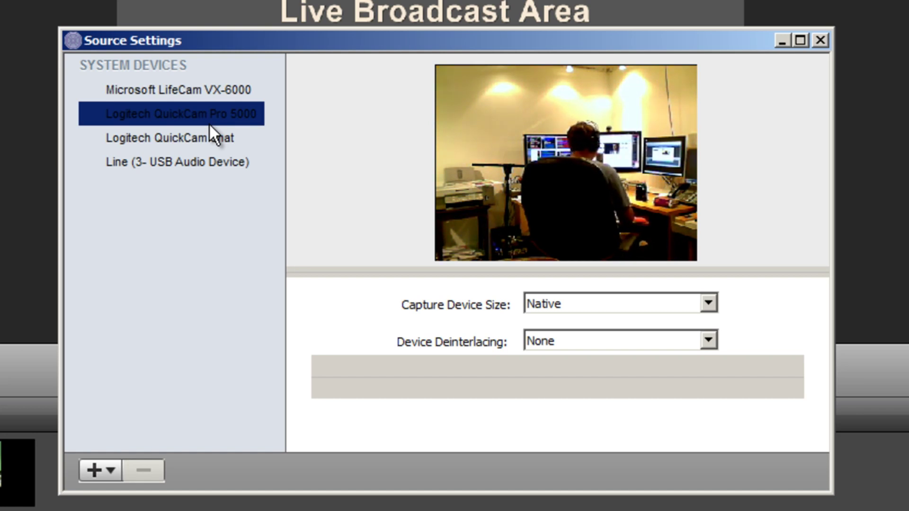
left_click(217, 138)
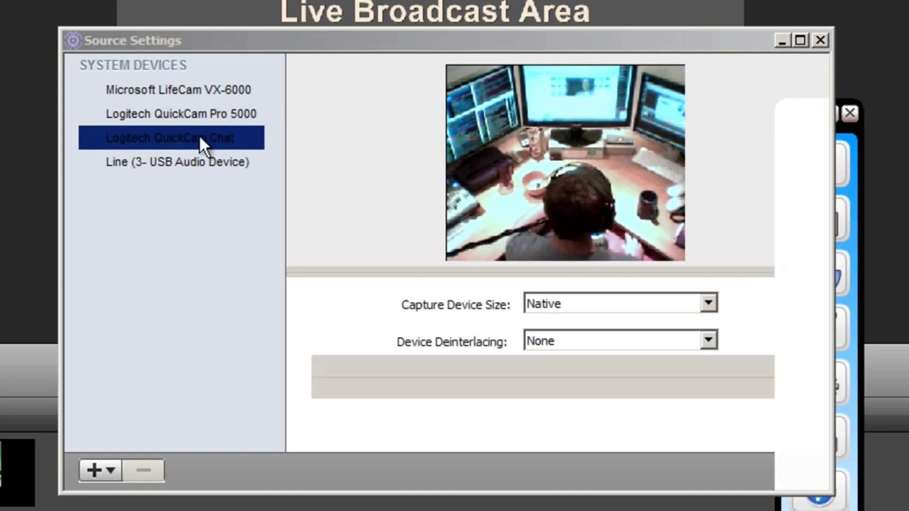
left_click(119, 111)
Set the QuickCam Pro 5000 capture size to Low, then back to Native, and check deinterlacing
left_click(622, 303)
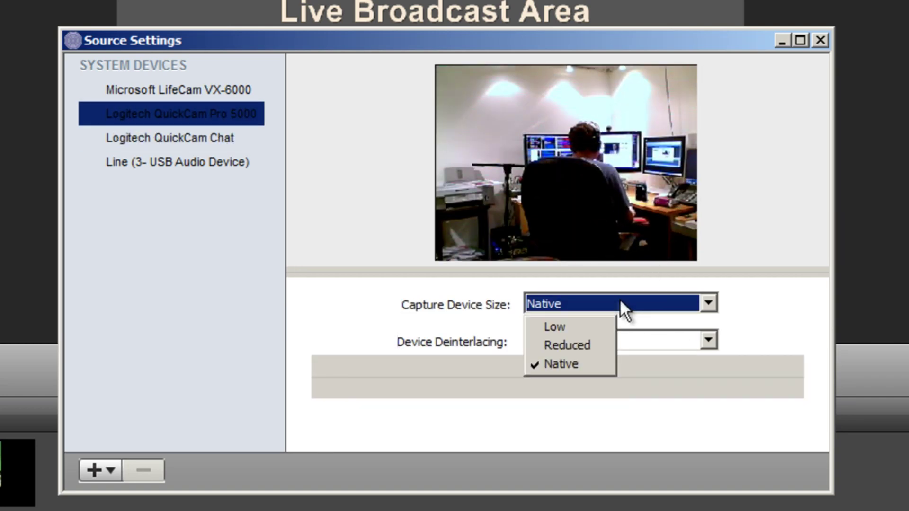
left_click(585, 330)
left_click(585, 305)
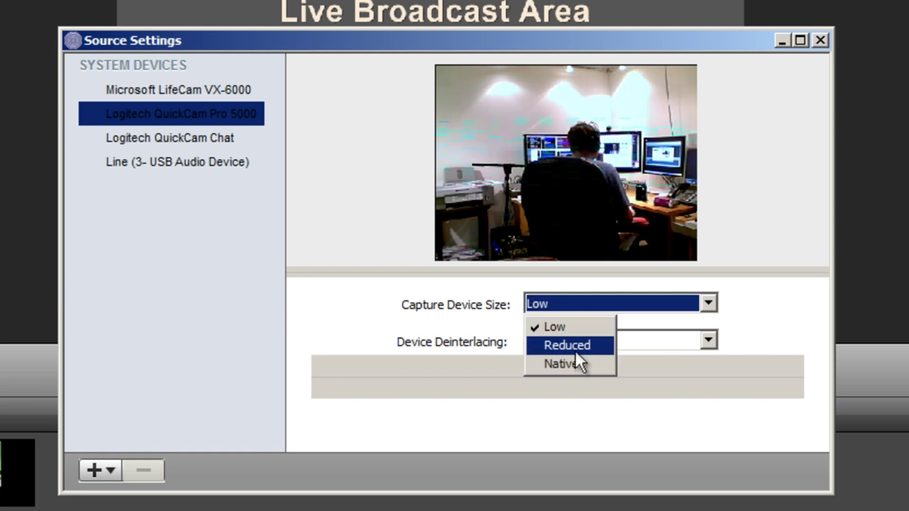
left_click(568, 360)
left_click(559, 345)
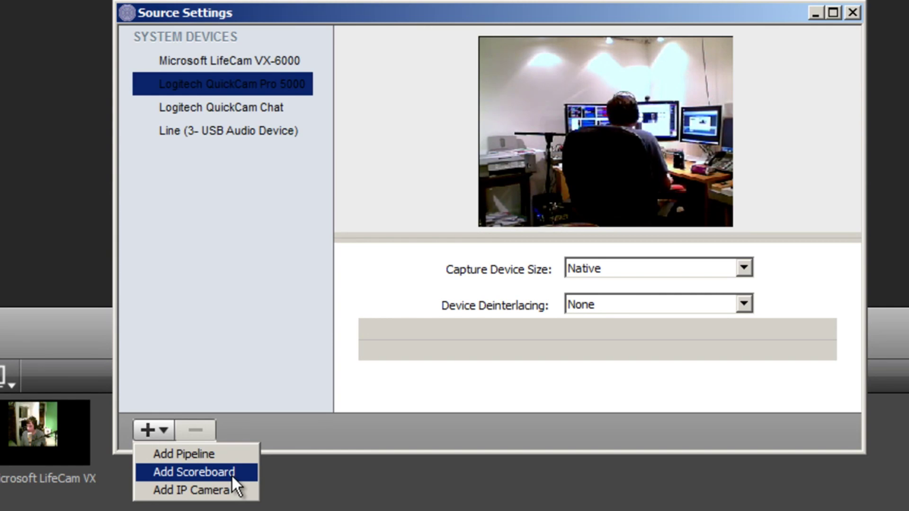
Add an Untitled Scoreboard source and raise the Home score
left_click(232, 473)
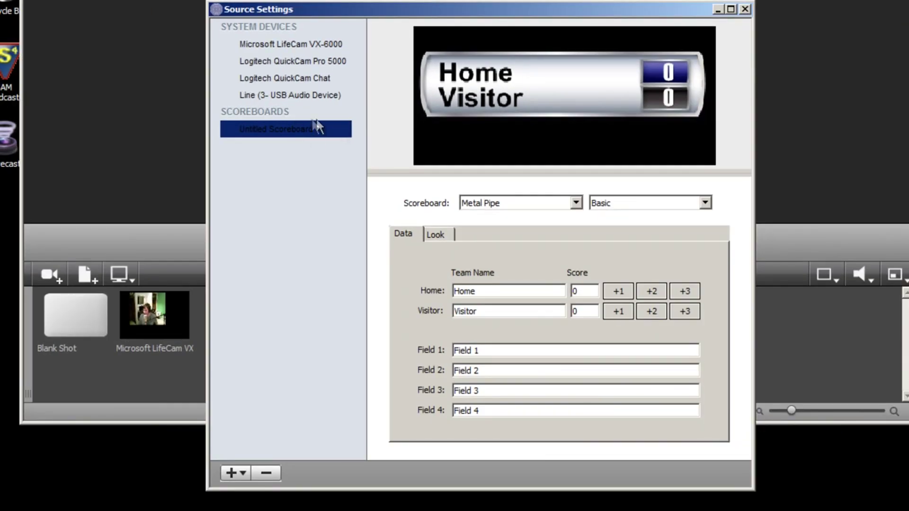
left_click(281, 125)
left_click(278, 127)
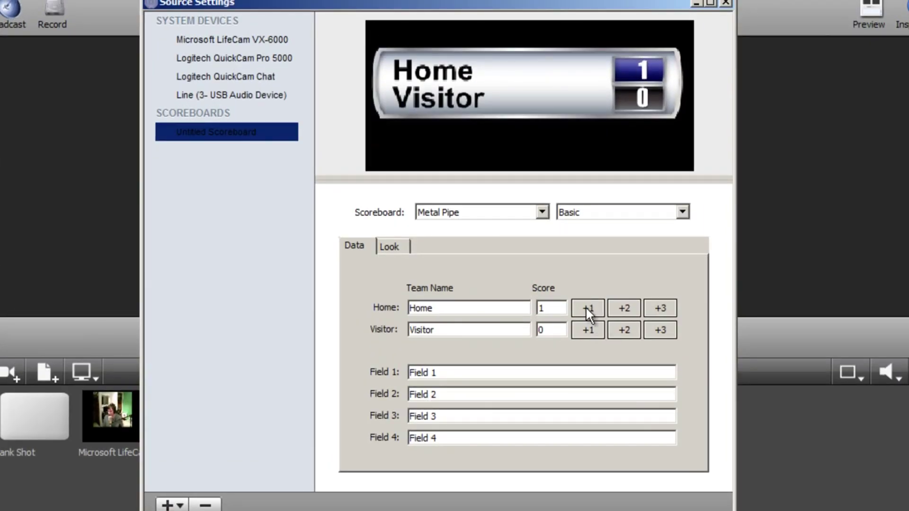
left_click(586, 308)
left_click(586, 308)
left_click(586, 308)
left_click(586, 307)
Set the scoreboard style to Wide with the Right Stats and Bottom layout
left_click(440, 212)
scroll(441, 212, "down", 2)
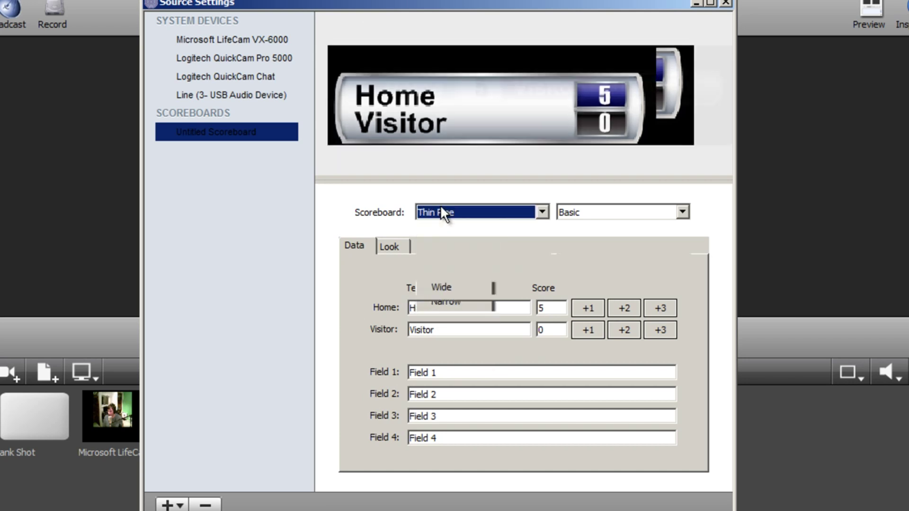
scroll(441, 212, "down", 1)
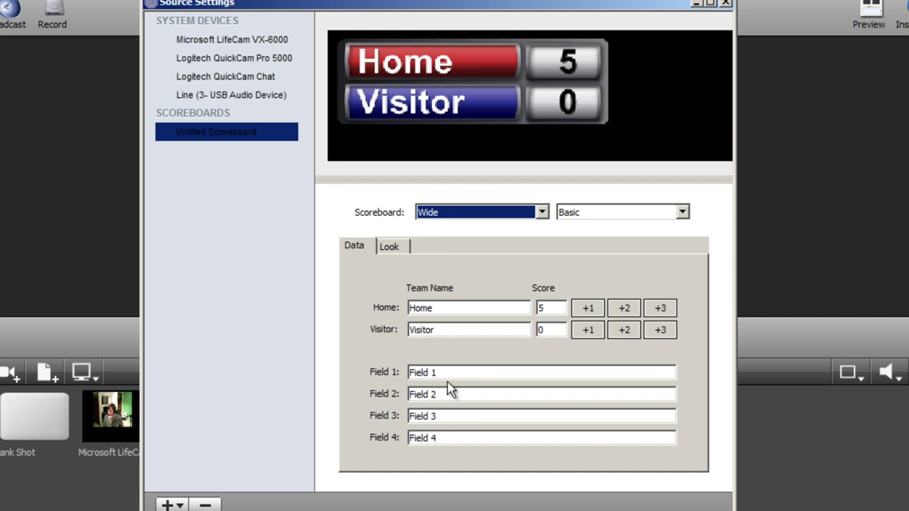
left_click(502, 212)
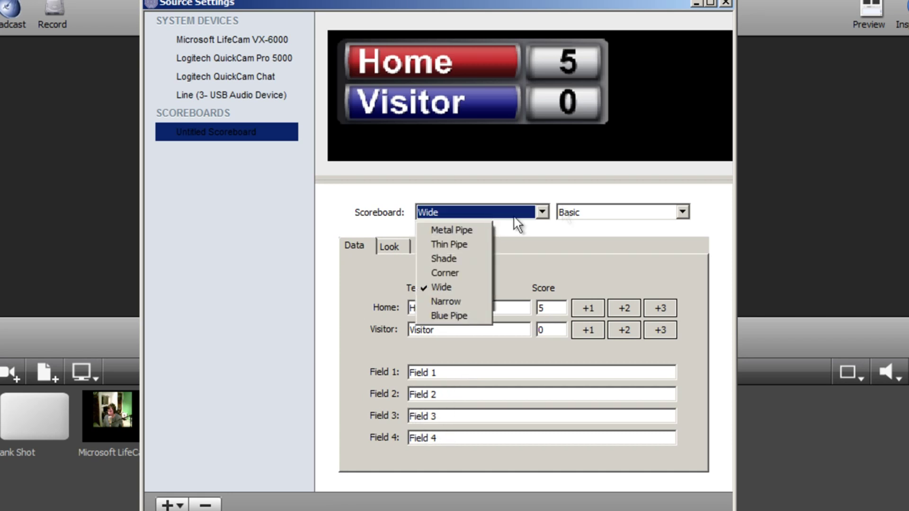
left_click(574, 214)
left_click(592, 271)
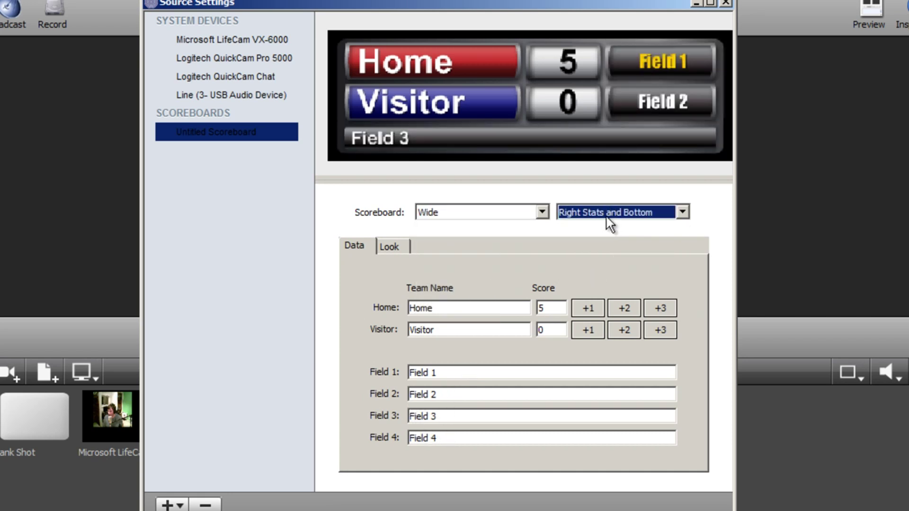
Raise the Visitor score to 4 and review the scoreboard's Look options
left_click(511, 372)
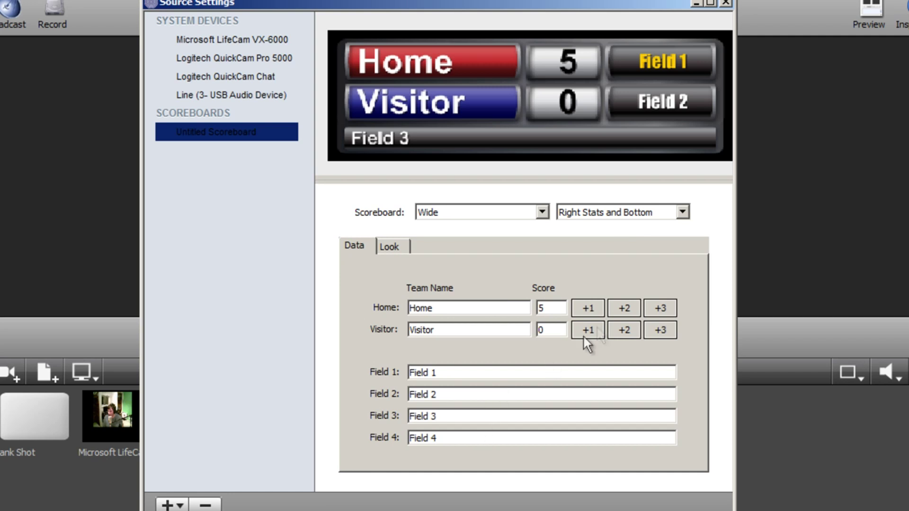
double_click(625, 329)
left_click(498, 310)
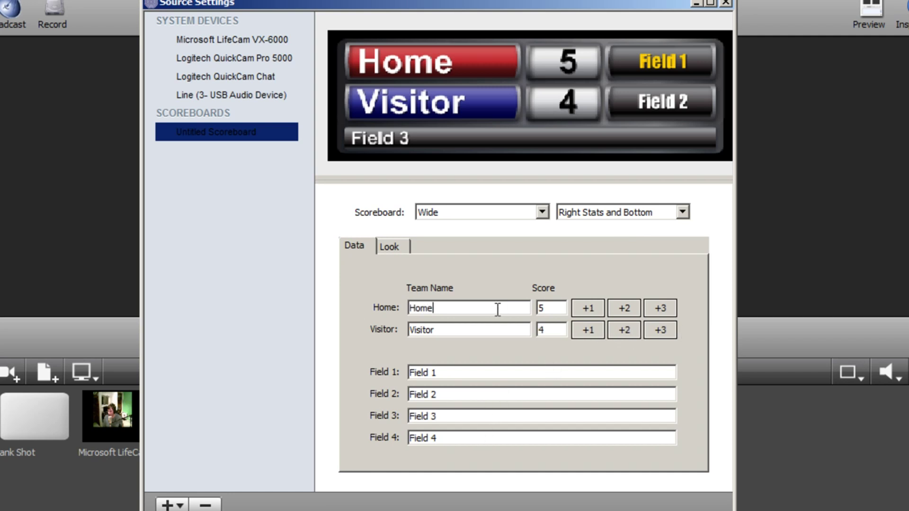
left_click(396, 250)
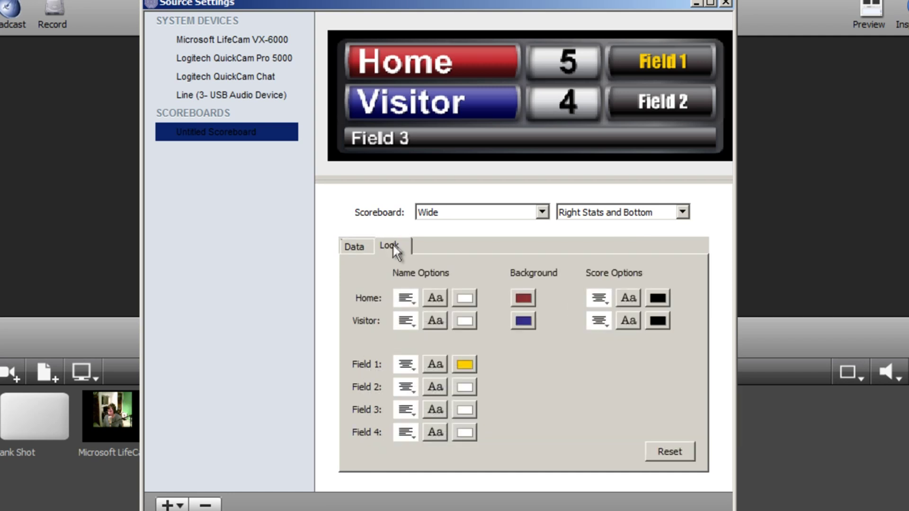
left_click(362, 247)
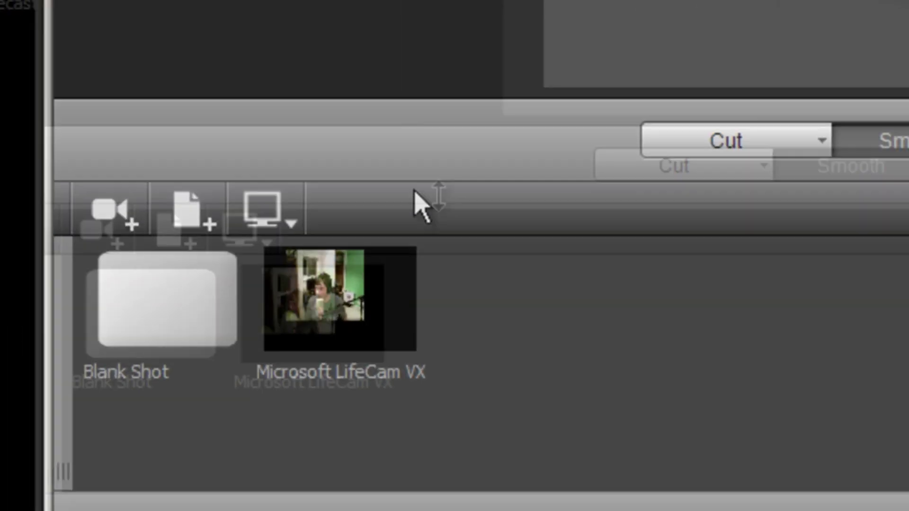
left_click(136, 414)
right_click(146, 418)
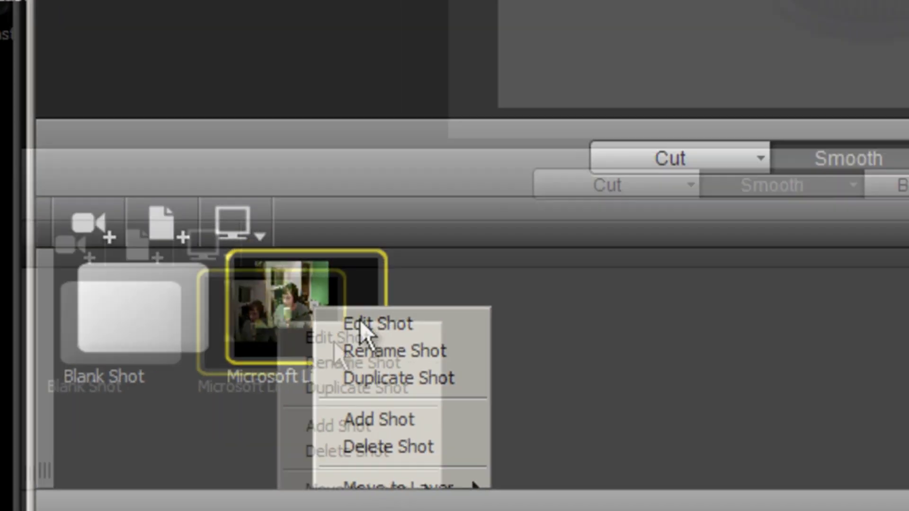
Add a Logitech QuickCam feed as the shot's first source, reset to its centred default position
left_click(365, 325)
left_click(239, 314)
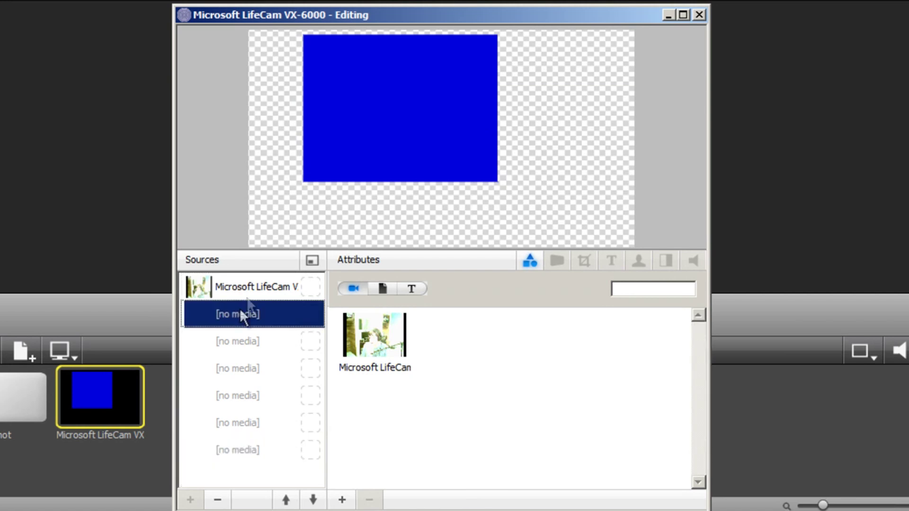
left_click(249, 294)
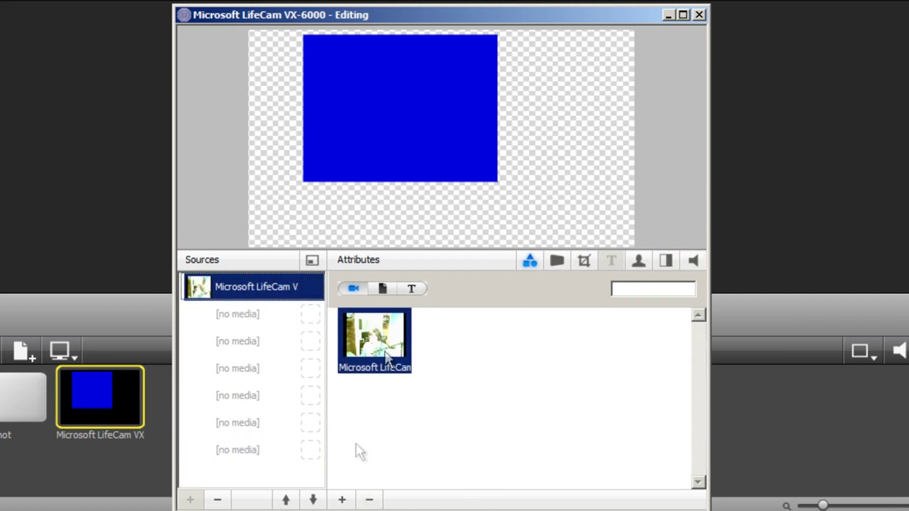
left_click(342, 500)
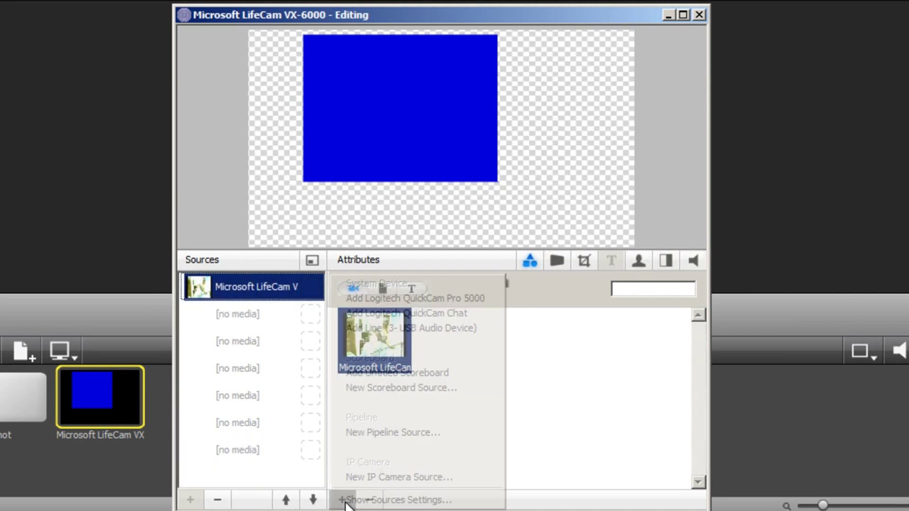
left_click(434, 312)
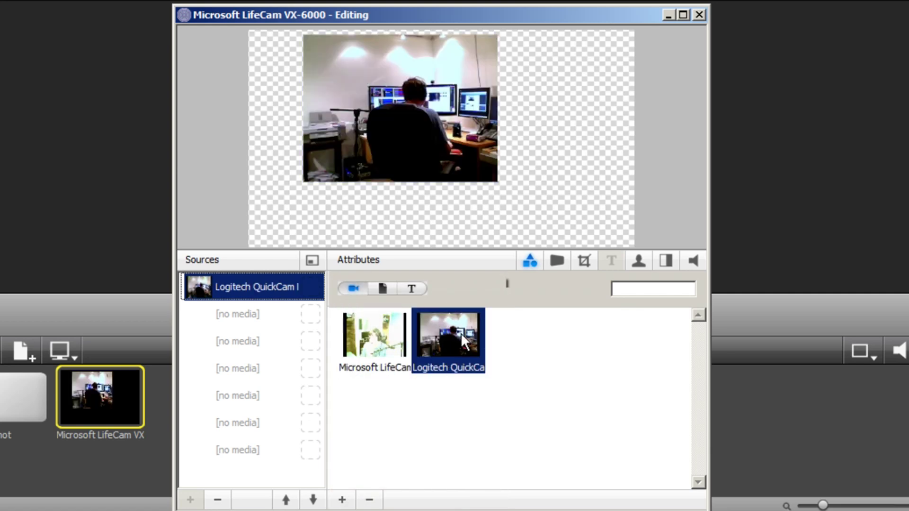
left_click(558, 261)
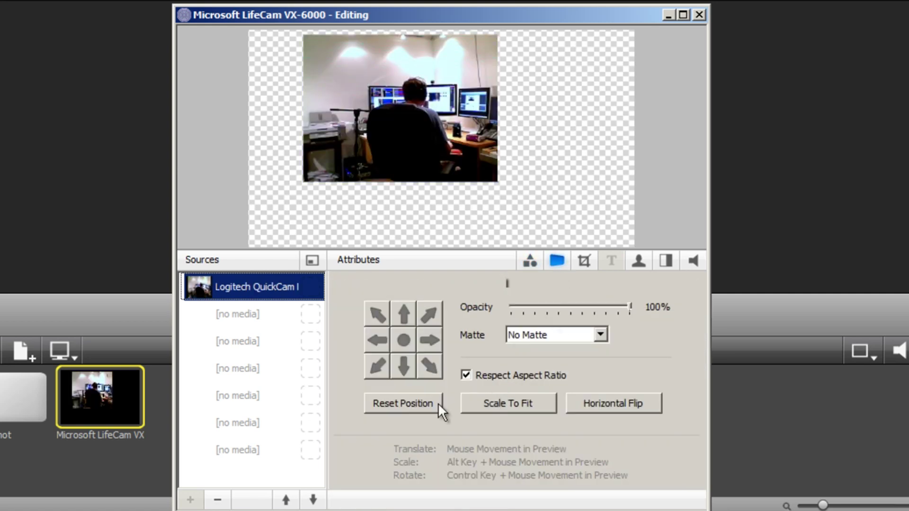
left_click(393, 404)
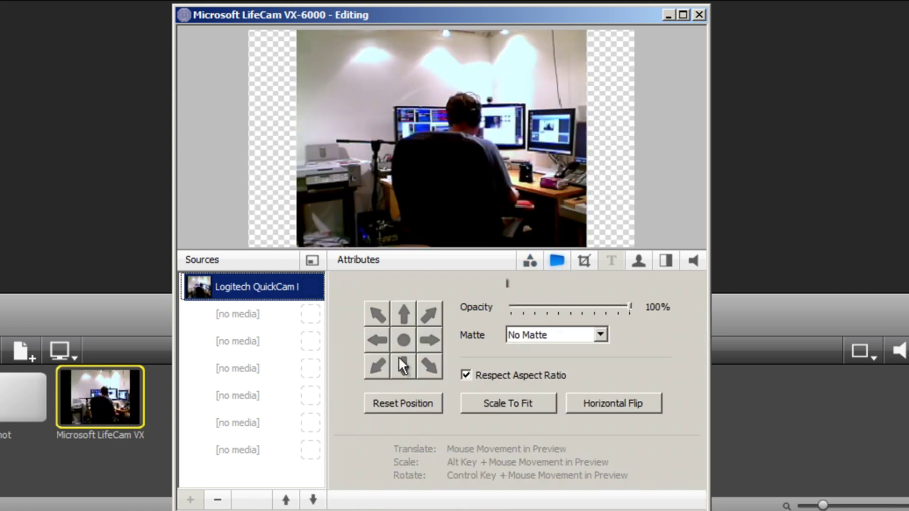
Select the empty second layer and bring up the list of sources to add
left_click(259, 312)
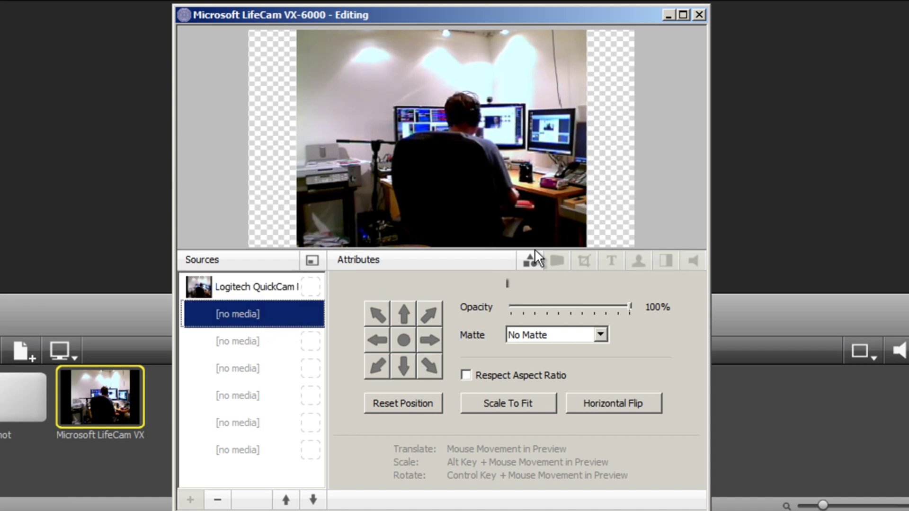
left_click(533, 262)
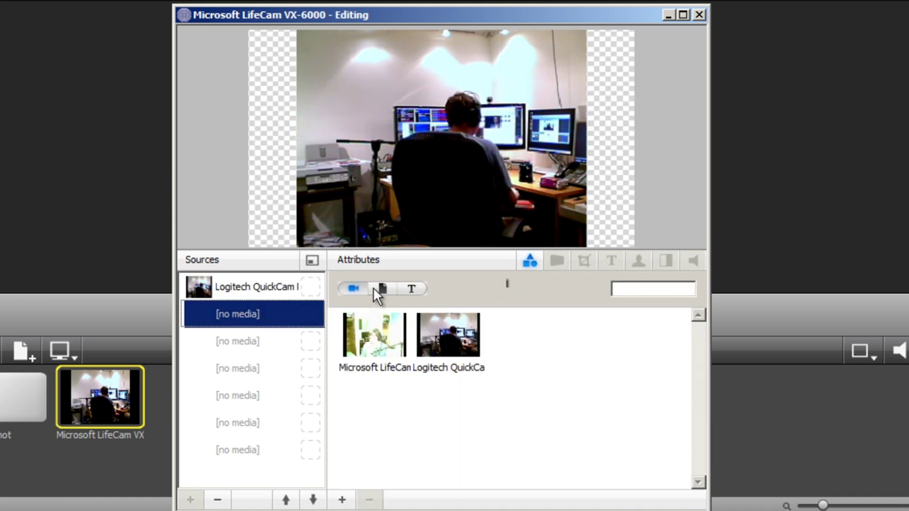
left_click(342, 500)
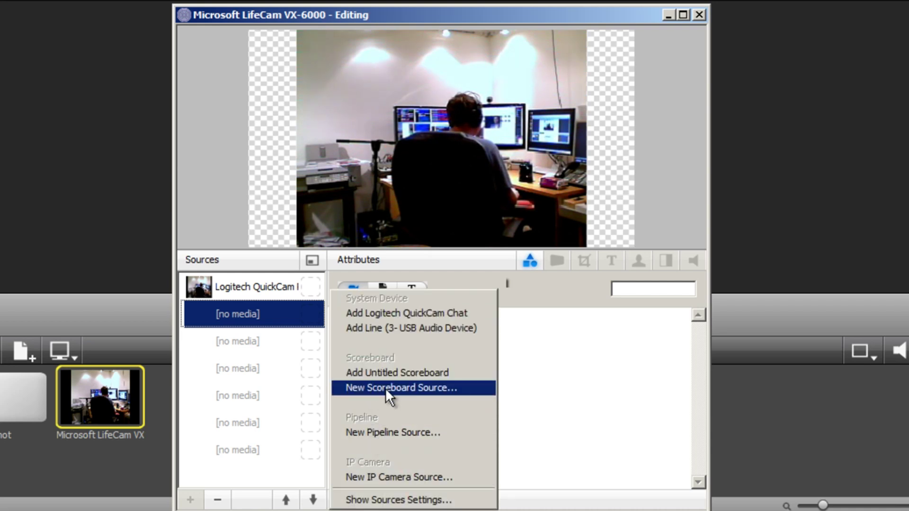
Place a new Untitled Scoreboard in the empty layer, with the Logitech QuickCam beneath it
left_click(385, 375)
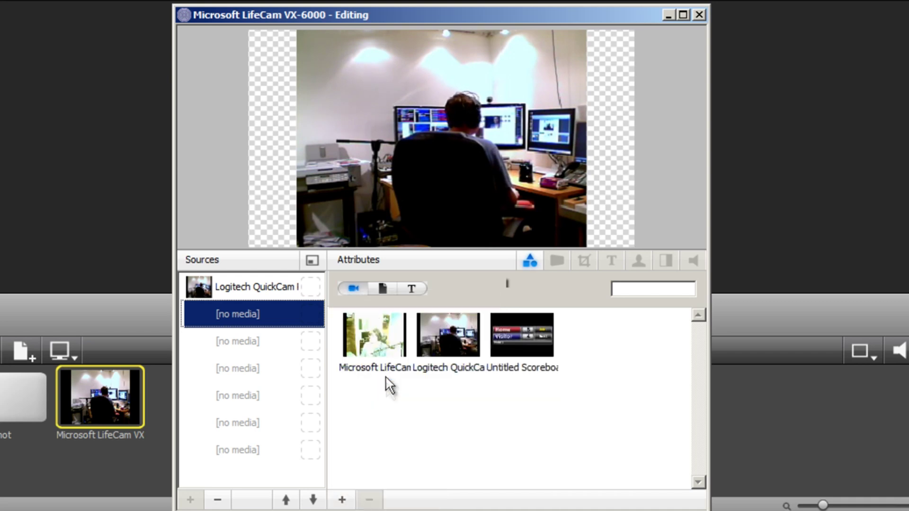
left_click(514, 345)
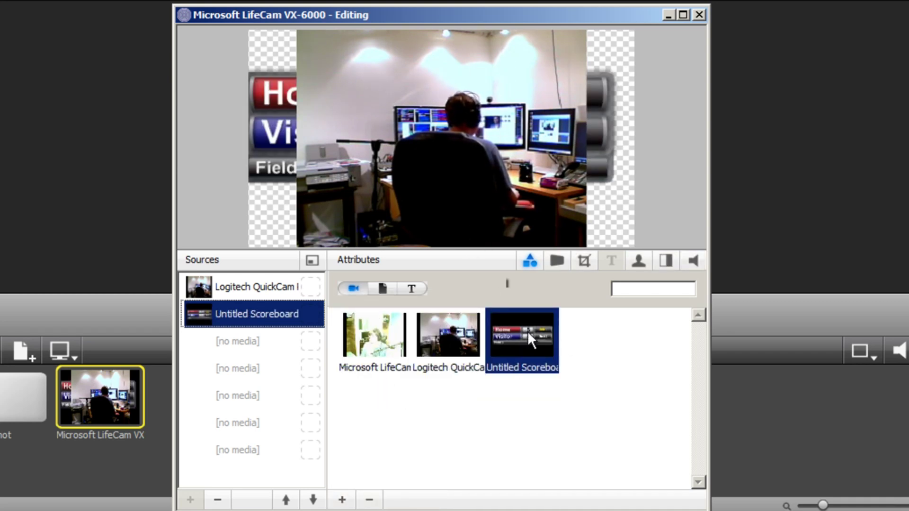
left_click(244, 286)
left_click(313, 500)
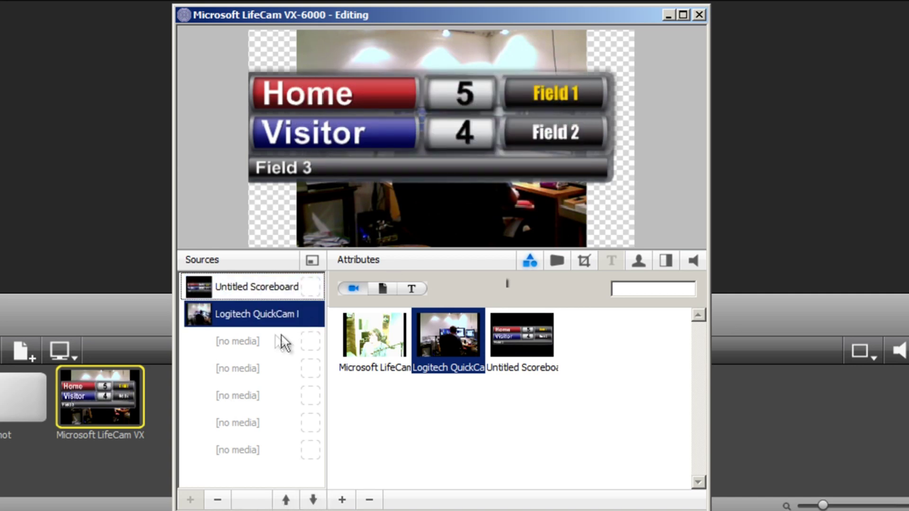
left_click(521, 339)
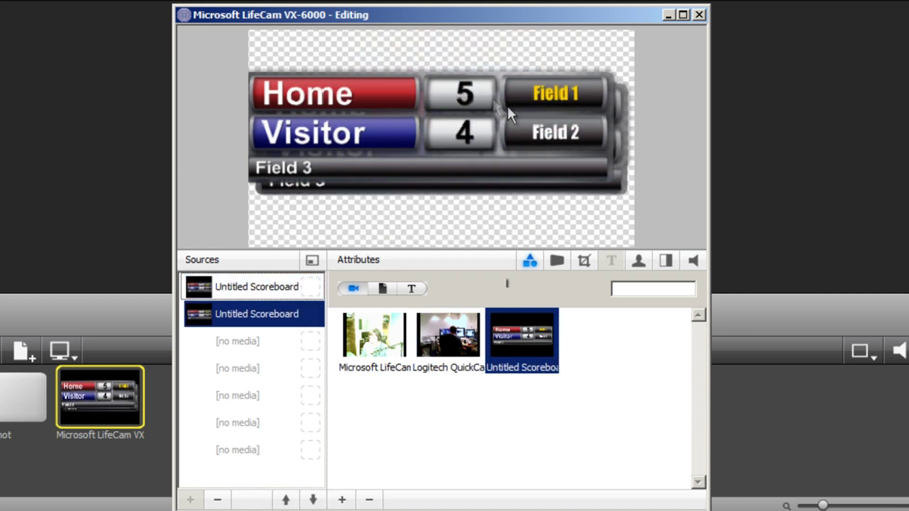
left_click(465, 364)
Shrink the scoreboard into the top-right corner and take the shot live
left_click(265, 284)
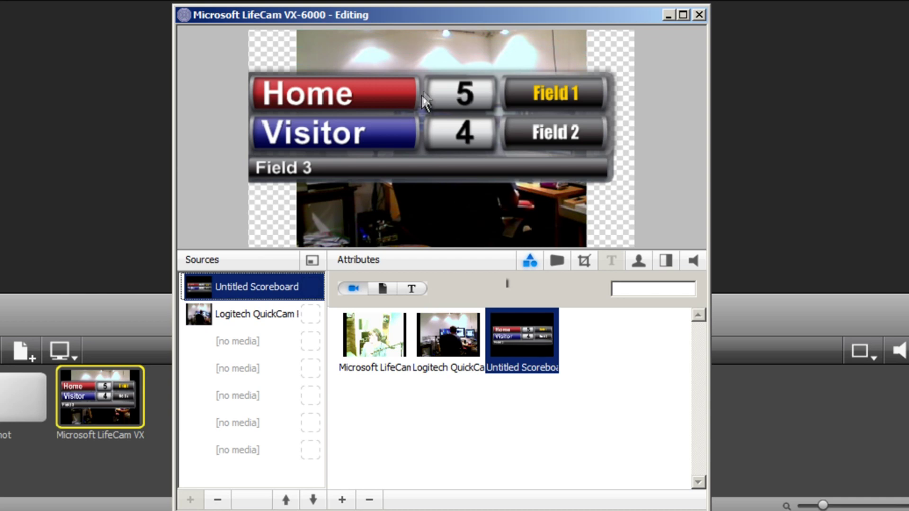
scroll(422, 95, "down", 5)
left_click_drag(425, 72, 567, 21)
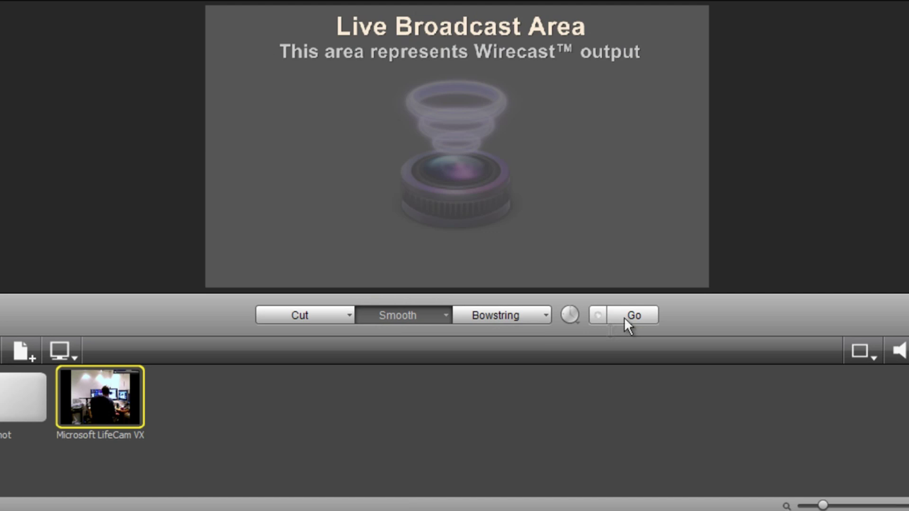
left_click(624, 316)
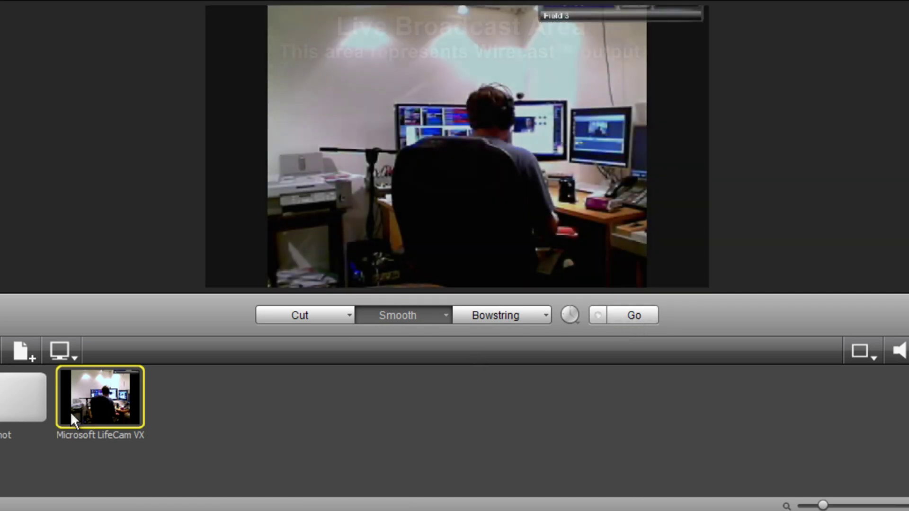
Nudge the scoreboard down so it sits fully inside the frame
right_click(108, 408)
left_click(116, 409)
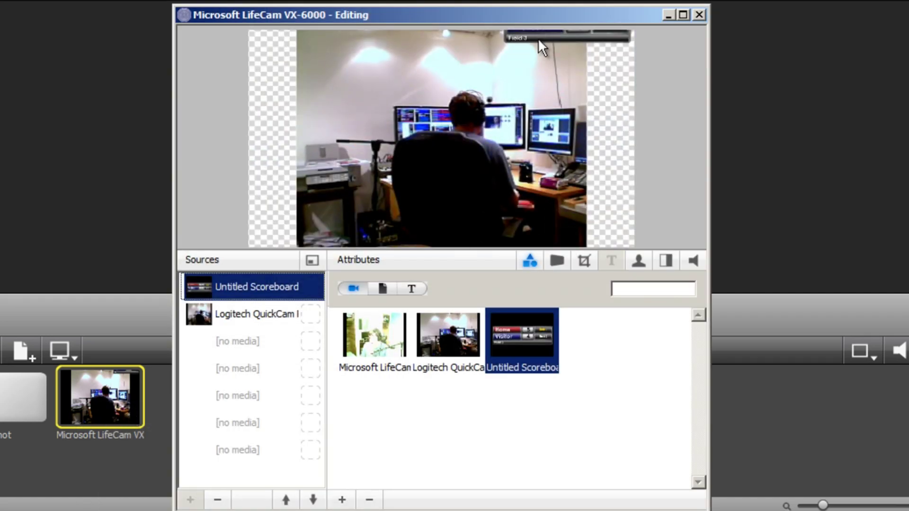
left_click_drag(539, 41, 518, 79)
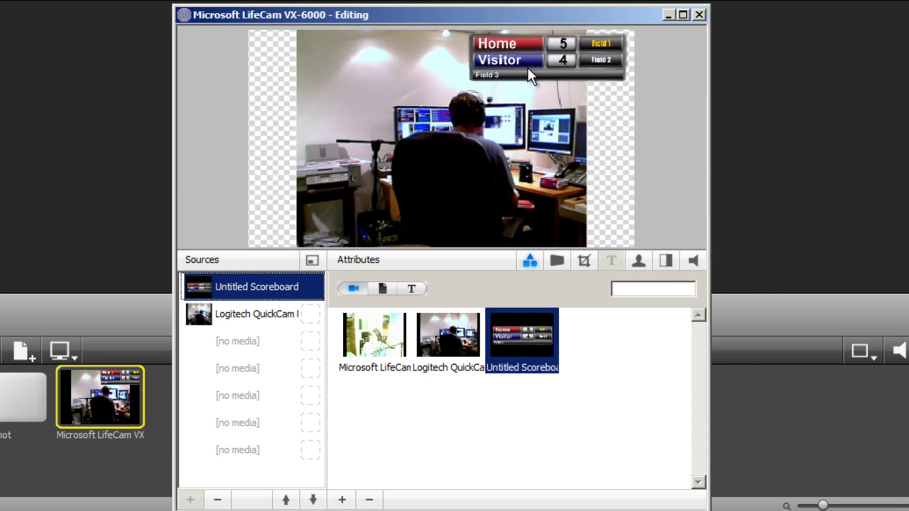
key("Escape")
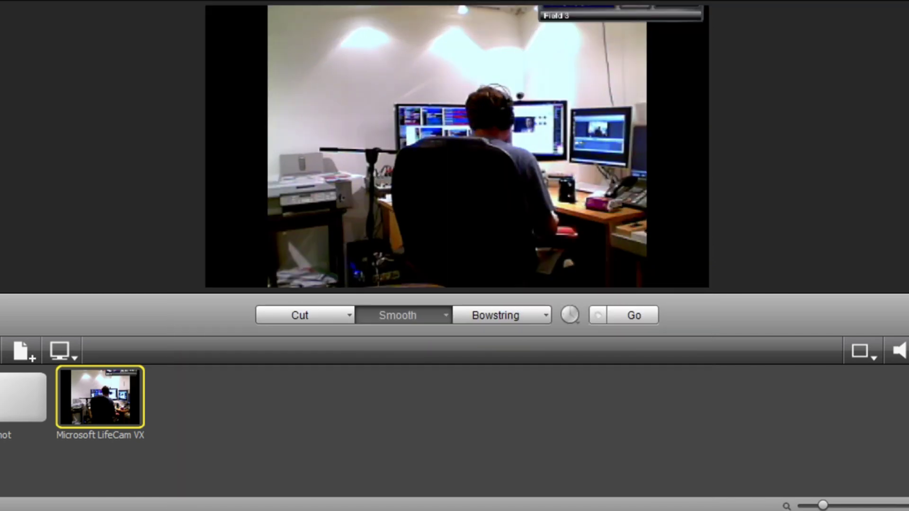
double_click(102, 375)
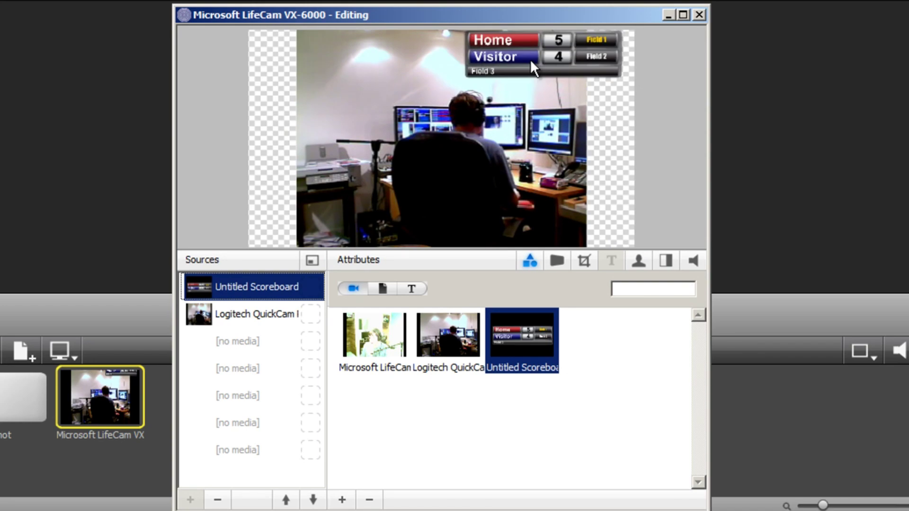
key("Escape")
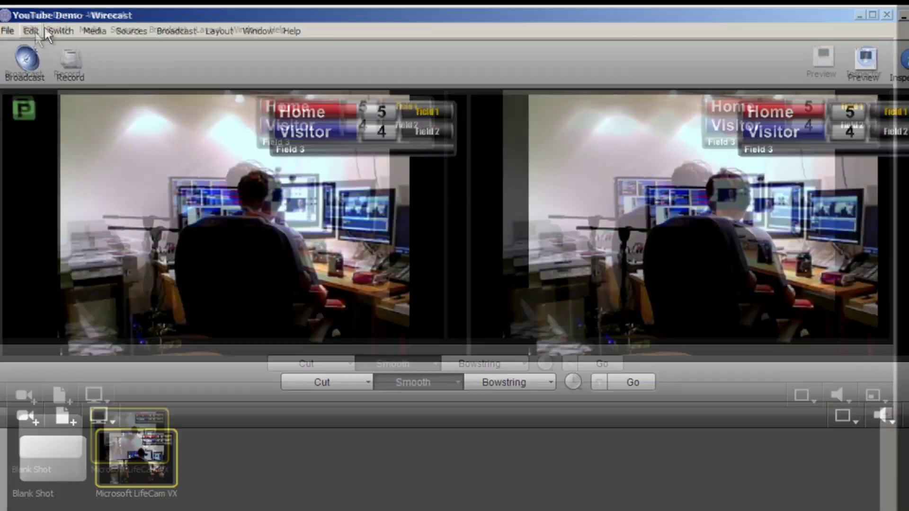
Open Source Settings and select the Untitled Scoreboard, keeping its original name
left_click(58, 29)
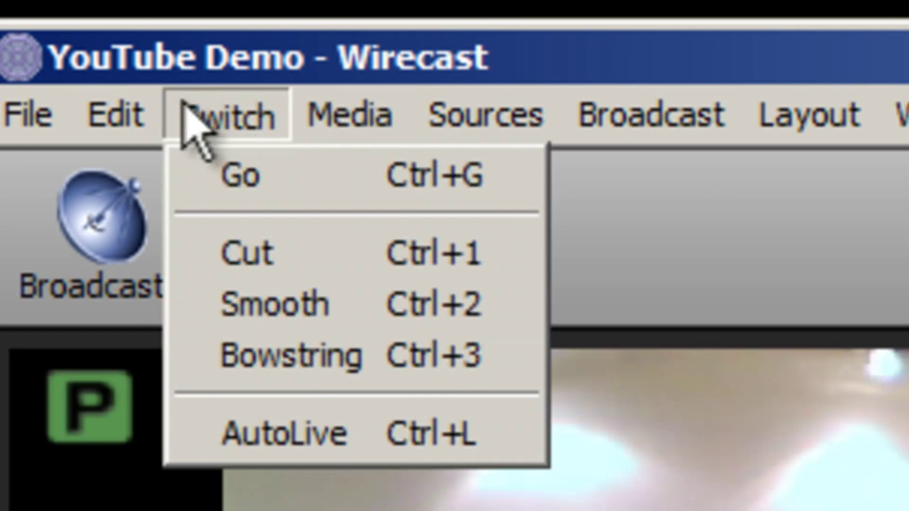
mouse_move(484, 105)
left_click(492, 351)
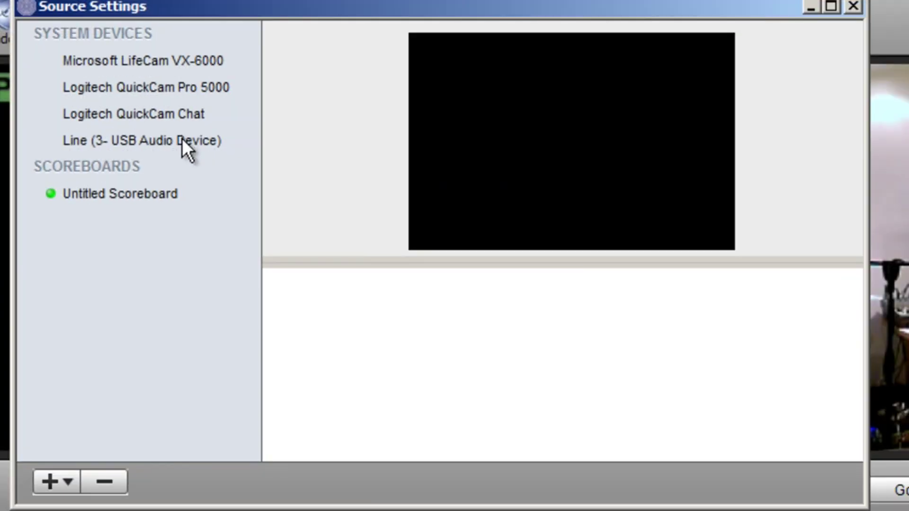
left_click(136, 194)
right_click(136, 190)
left_click(219, 188)
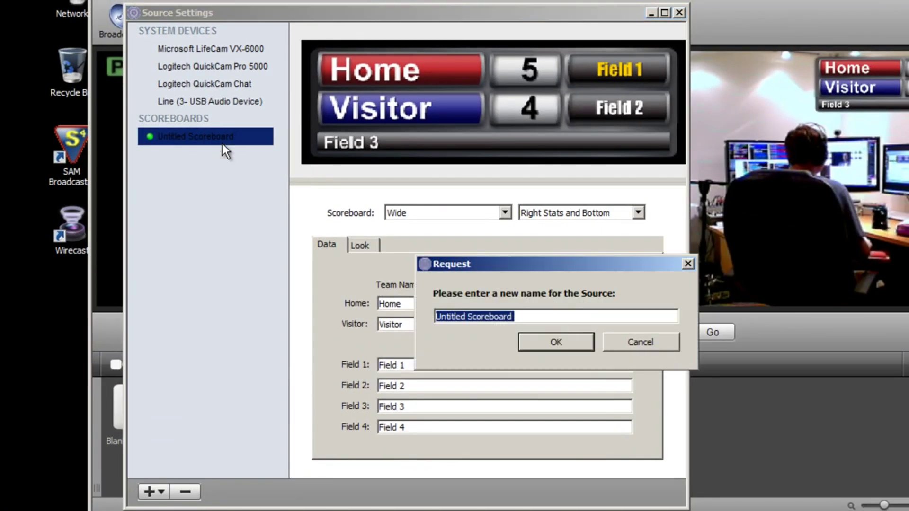
left_click(633, 344)
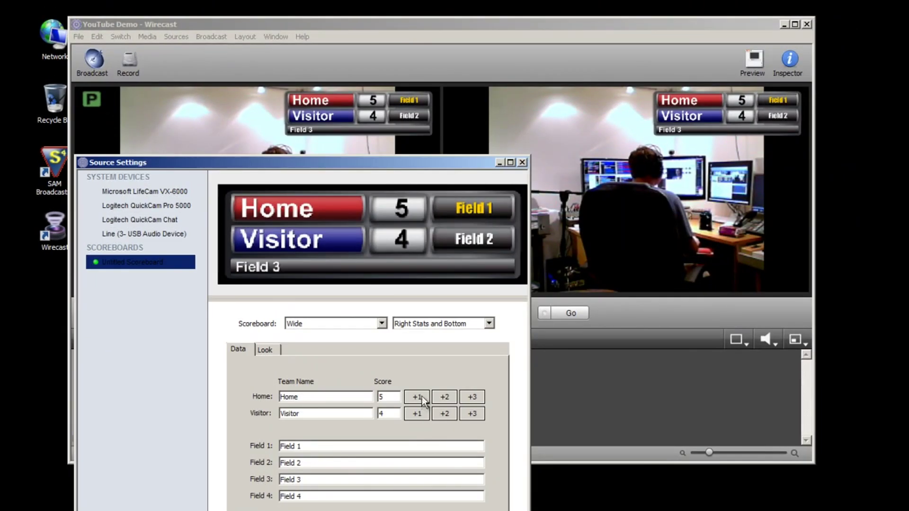
Raise the scores to Home 14 and Visitor 19
left_click(421, 398)
left_click(421, 398)
left_click(421, 397)
left_click(422, 397)
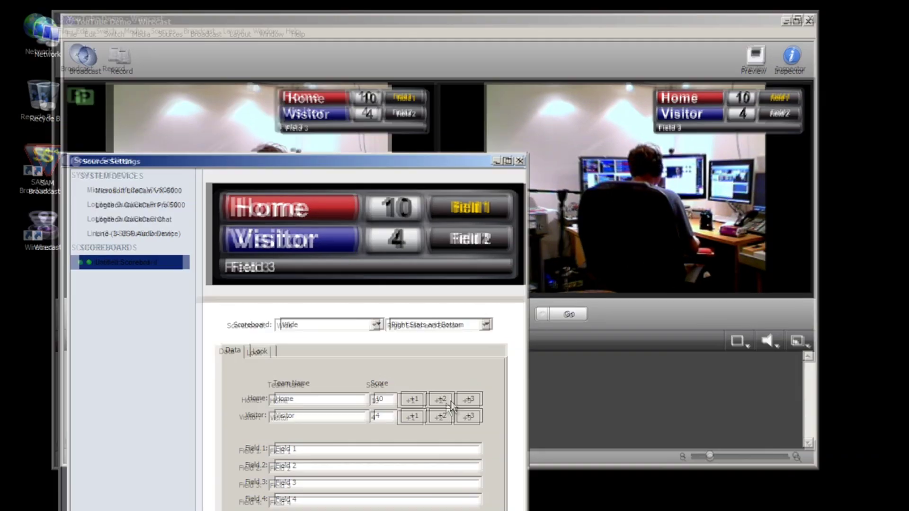
left_click(472, 397)
left_click(417, 397)
left_click(445, 413)
left_click(444, 413)
left_click(444, 413)
left_click(417, 414)
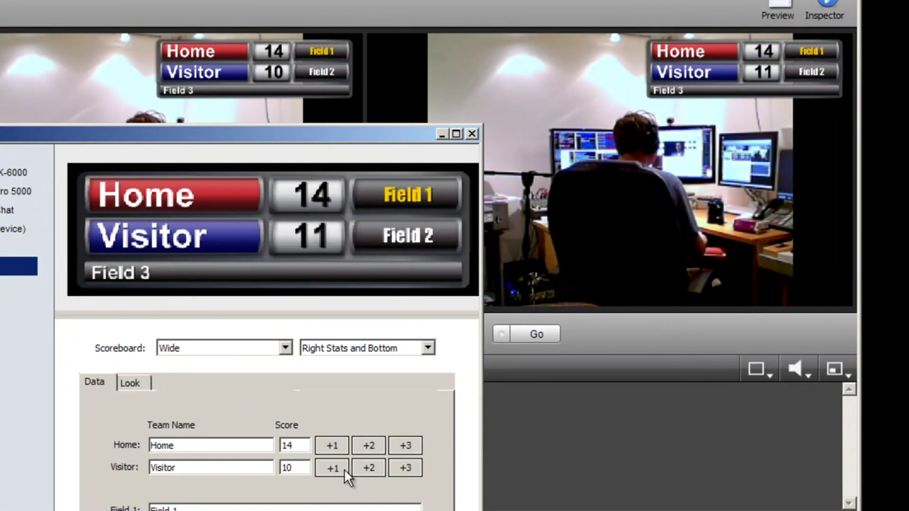
left_click(342, 468)
left_click(342, 469)
left_click(342, 469)
left_click(343, 469)
left_click(342, 469)
left_click(343, 469)
left_click(343, 469)
left_click(343, 469)
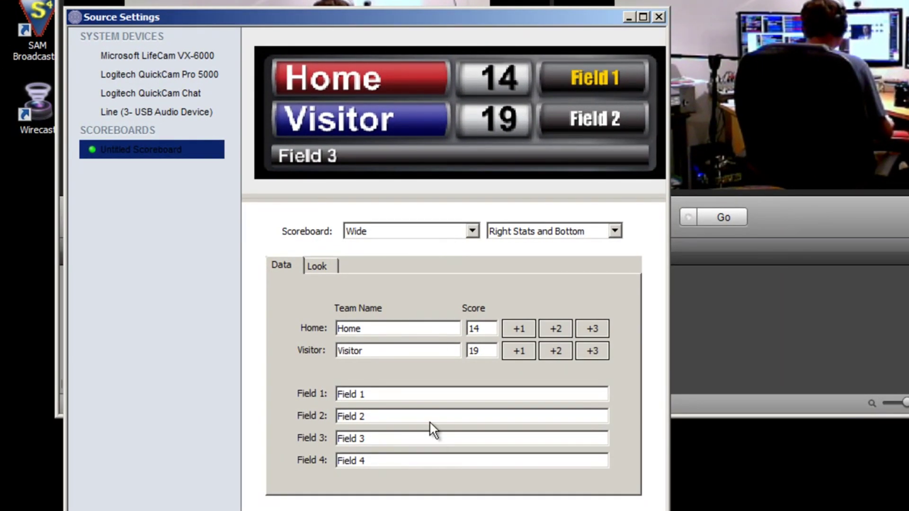
Retype the end of the Home team name with 'me' and close the scoreboard settings
left_click(392, 329)
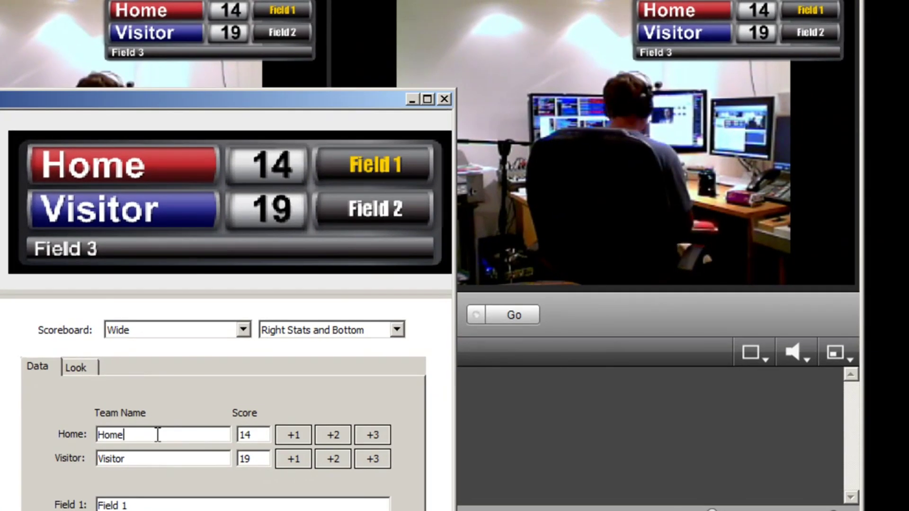
key("BackSpace")
key("BackSpace")
type("m")
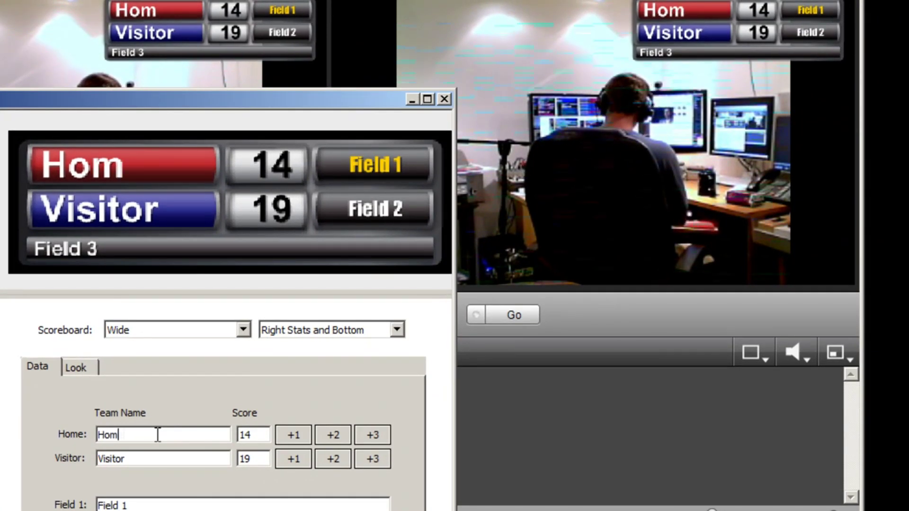
type("e")
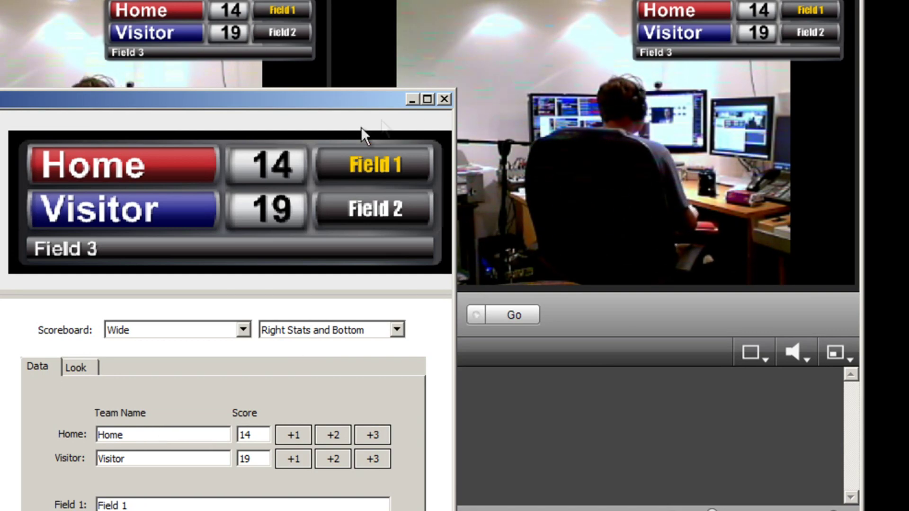
left_click(444, 99)
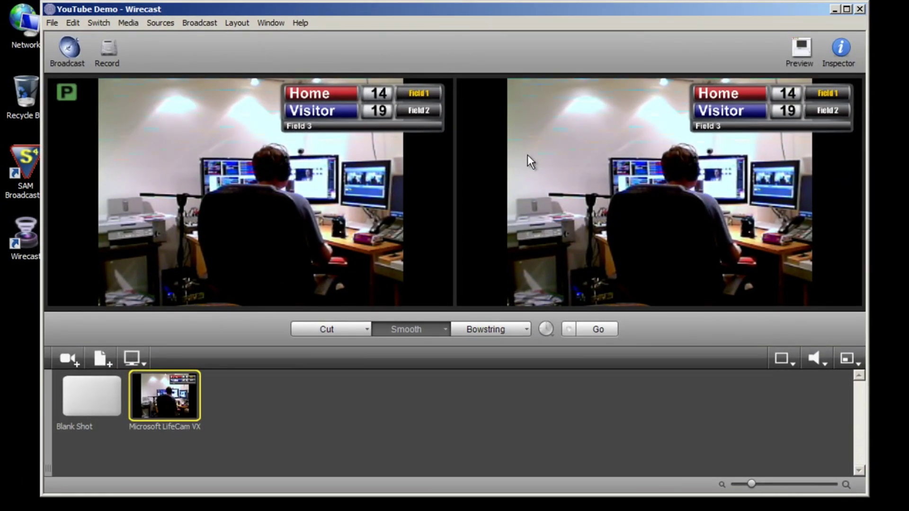
Send the Blank Shot to program, then load the LifeCam shot in preview and its editor
left_click(69, 359)
left_click(345, 415)
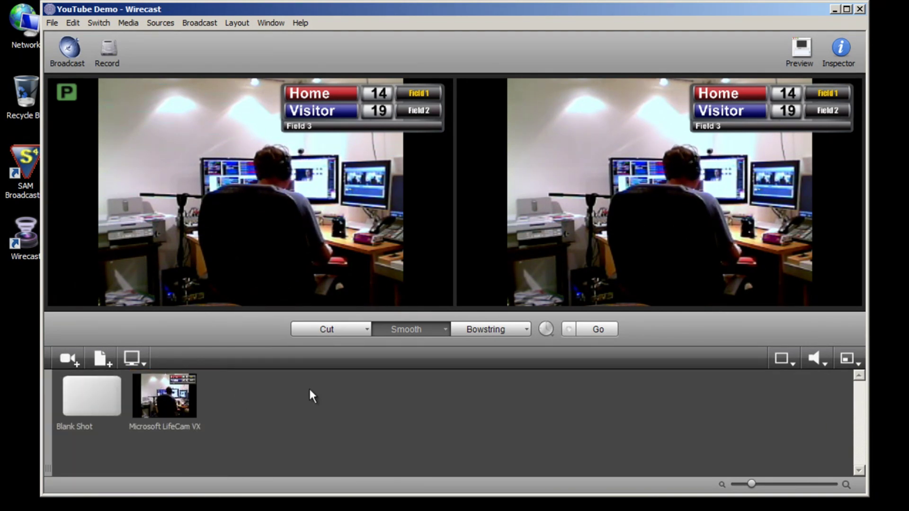
left_click(95, 393)
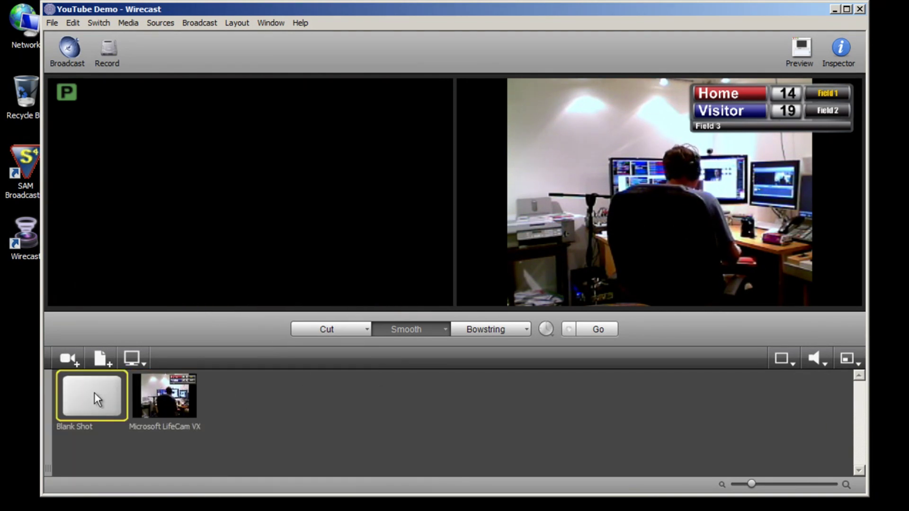
left_click(585, 332)
left_click(190, 402)
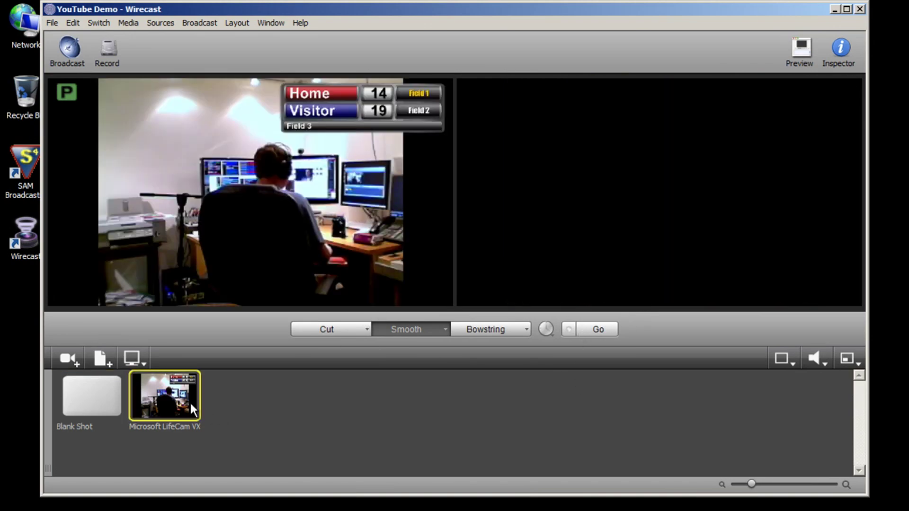
double_click(192, 403)
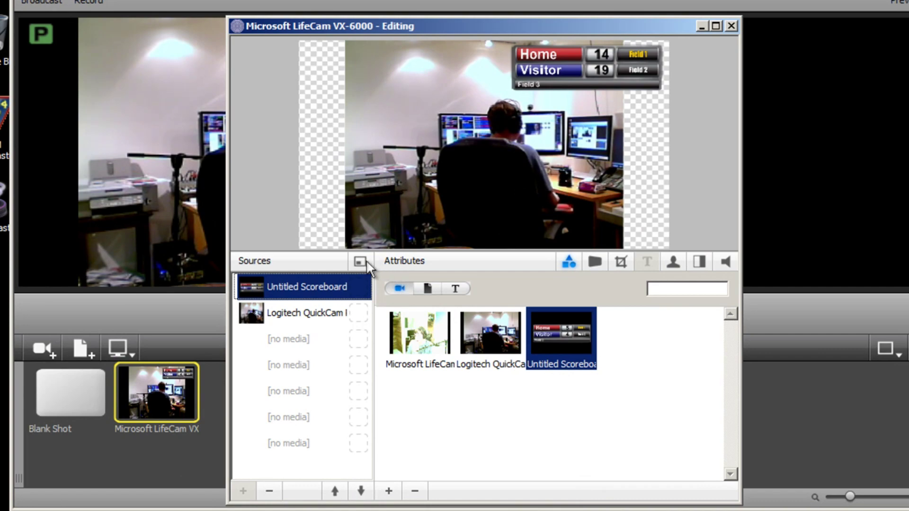
Dismiss the Template Chooser without applying a layout and leave the LifeCam shot editor
left_click(366, 260)
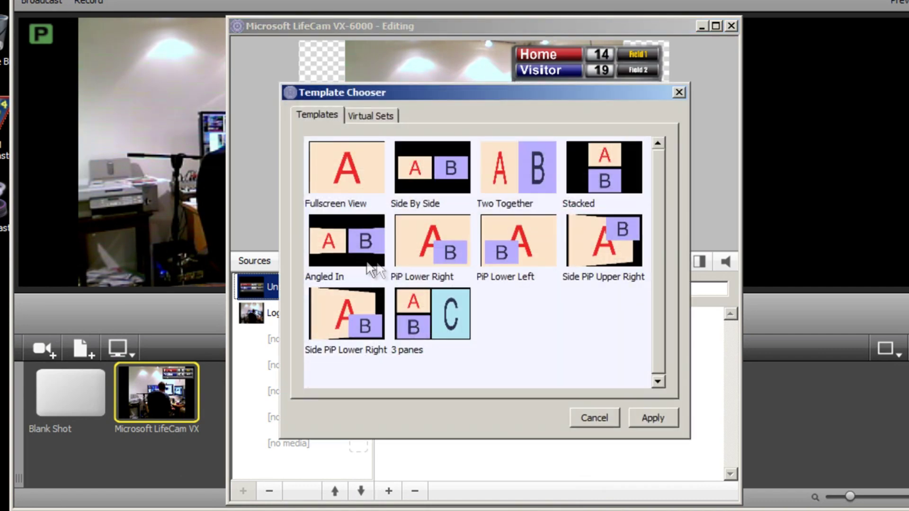
left_click(587, 417)
left_click(359, 261)
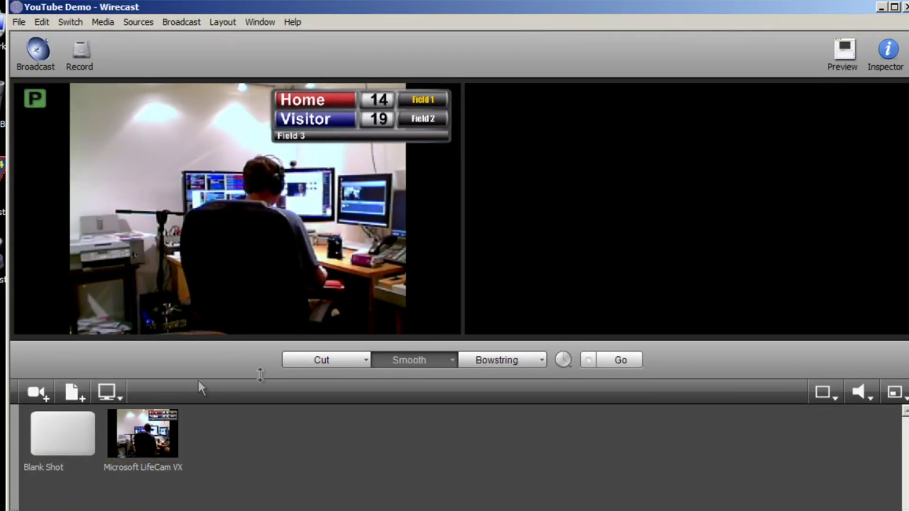
left_click(83, 393)
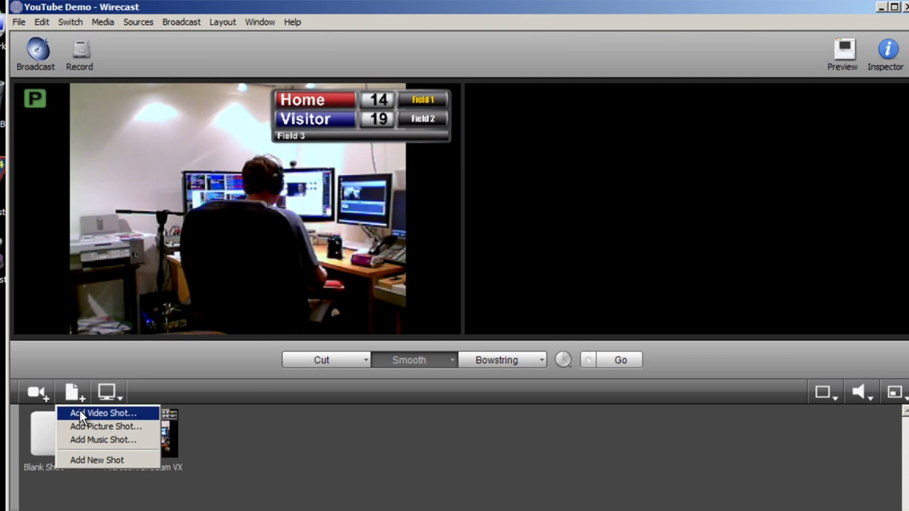
Add an Untitled Scoreboard shot and delete its scoreboard source in the shot editor
left_click(79, 412)
left_click(432, 411)
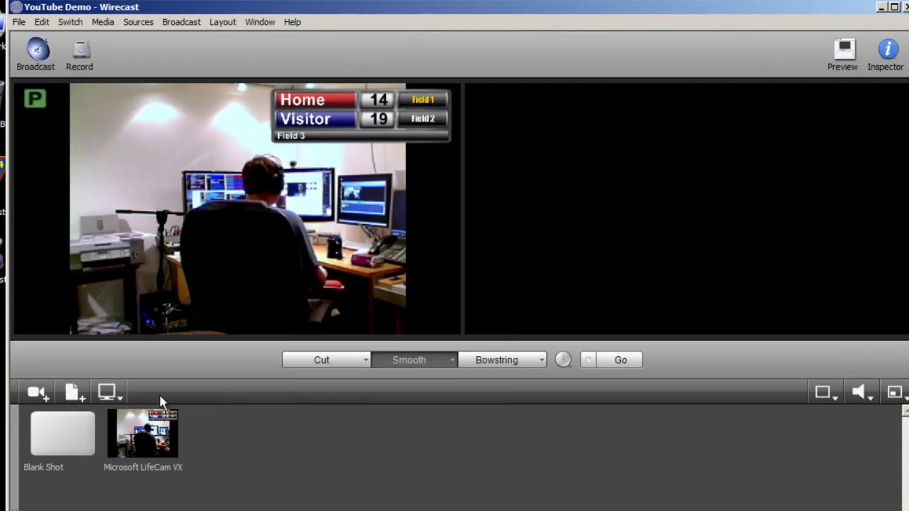
left_click(26, 389)
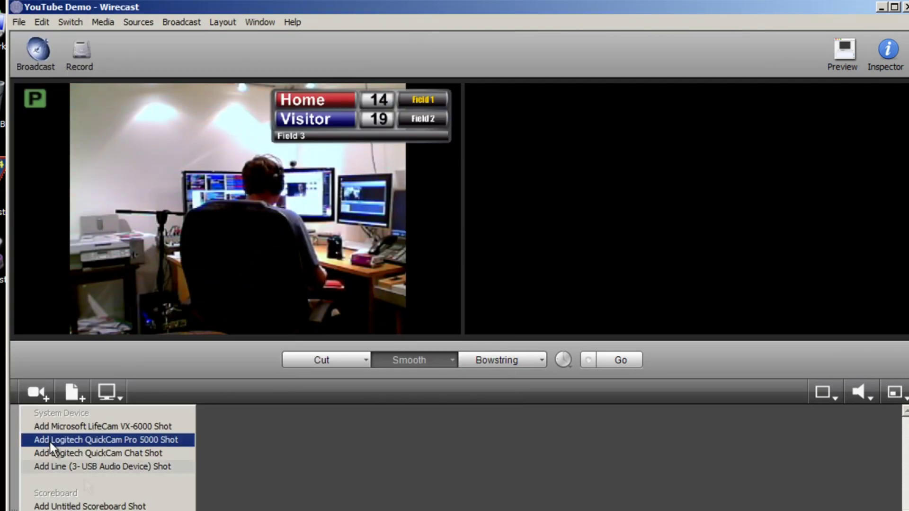
left_click(119, 506)
right_click(232, 436)
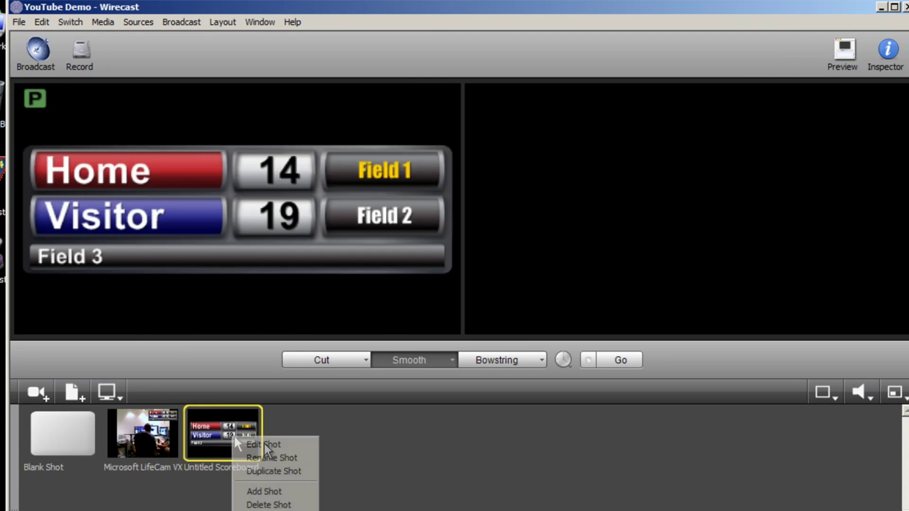
left_click(273, 442)
key("Delete")
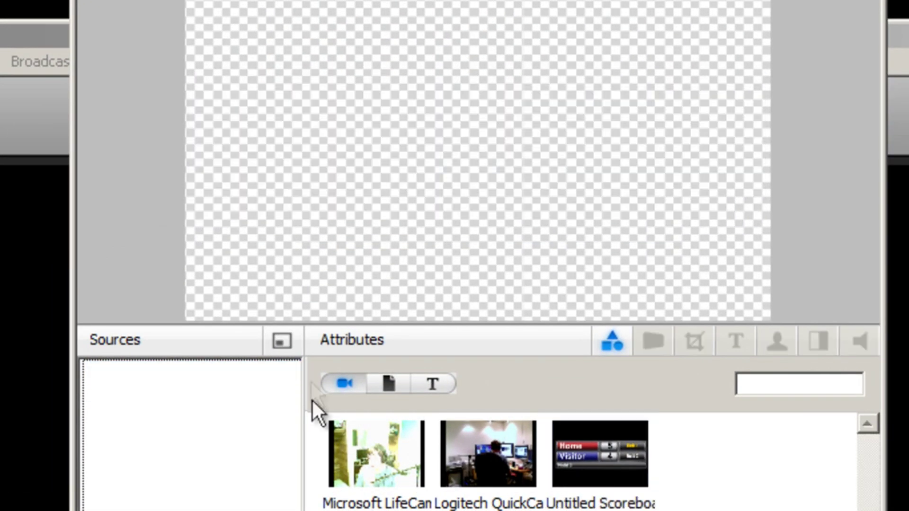
Apply the Moonlight Set - Right virtual set as the shot's layout template
left_click(288, 347)
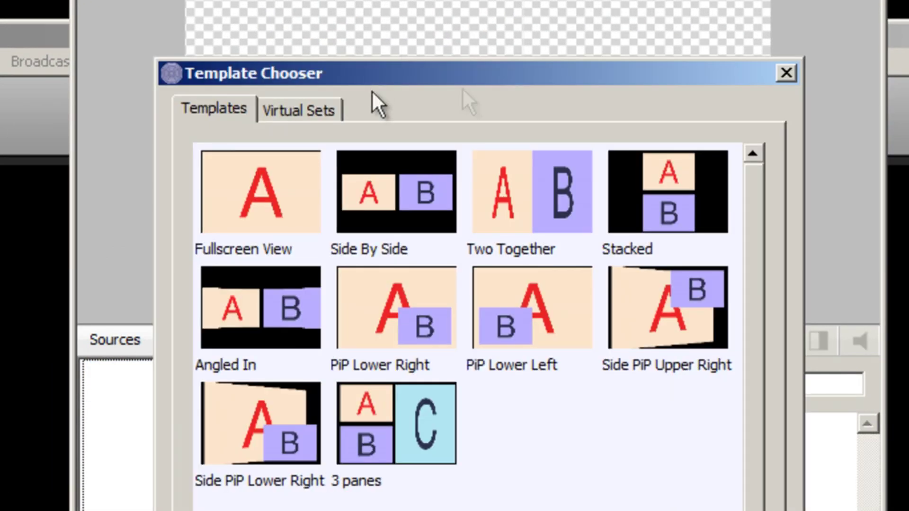
left_click(397, 424)
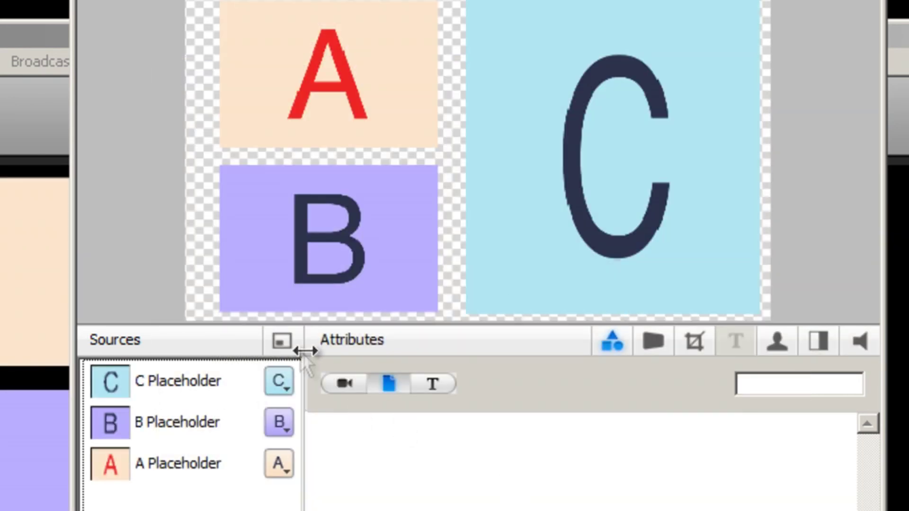
left_click(289, 348)
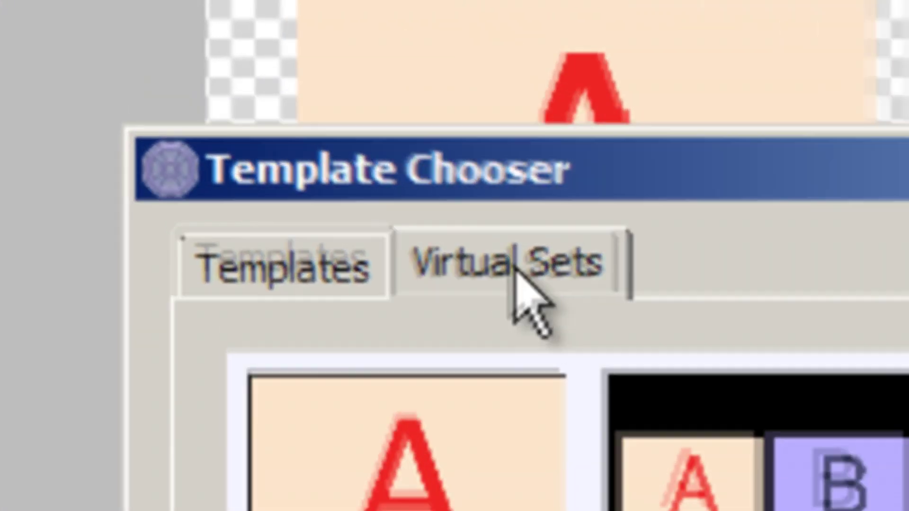
left_click(303, 111)
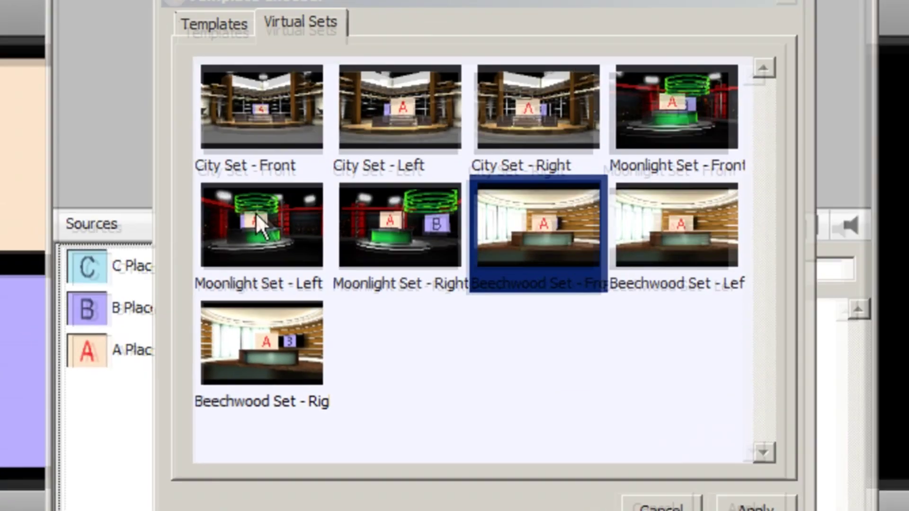
left_click(289, 304)
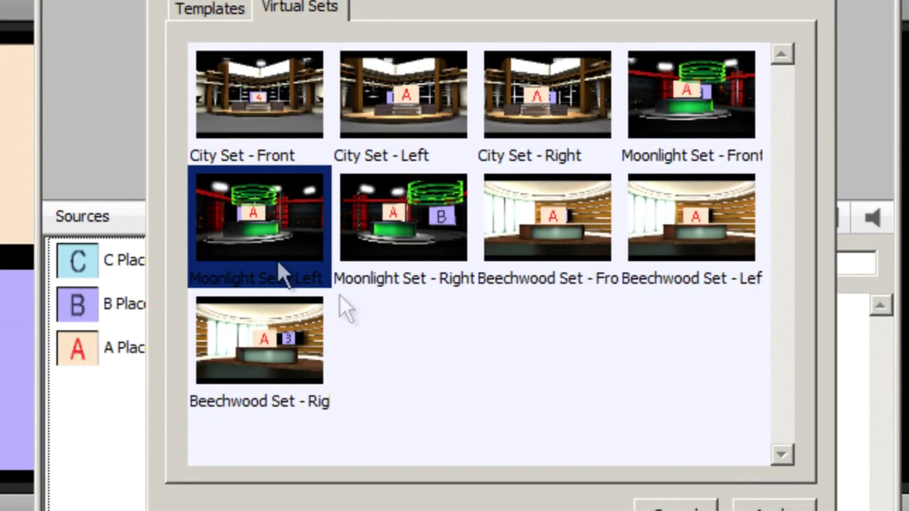
left_click(431, 253)
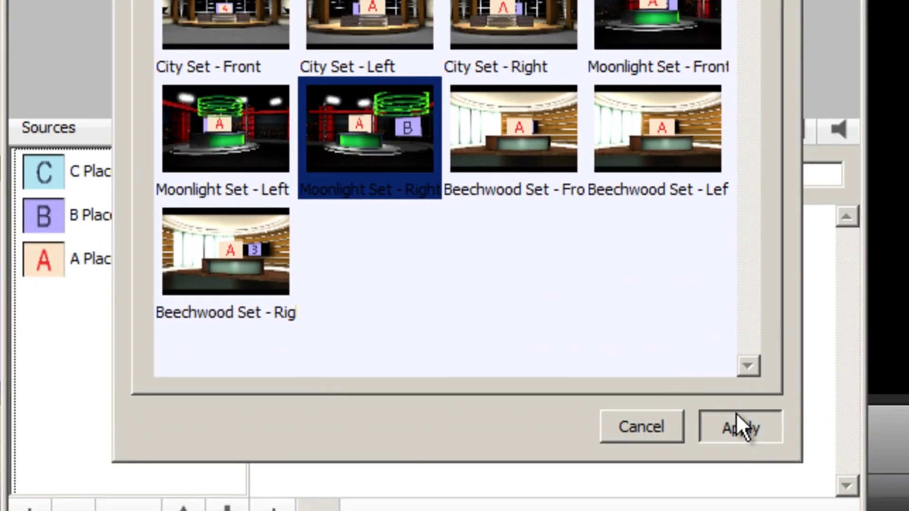
left_click(737, 417)
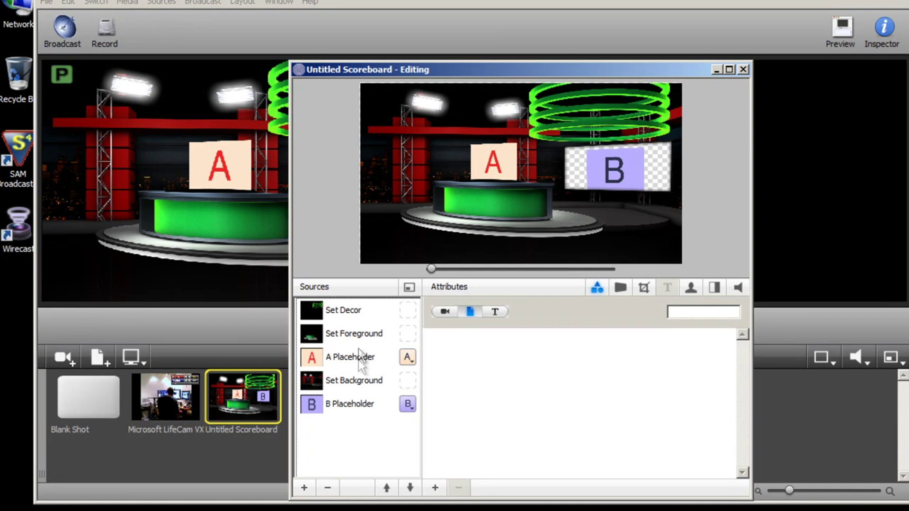
Select B Placeholder and nudge the B board slightly up and left in the set preview
left_click(360, 359)
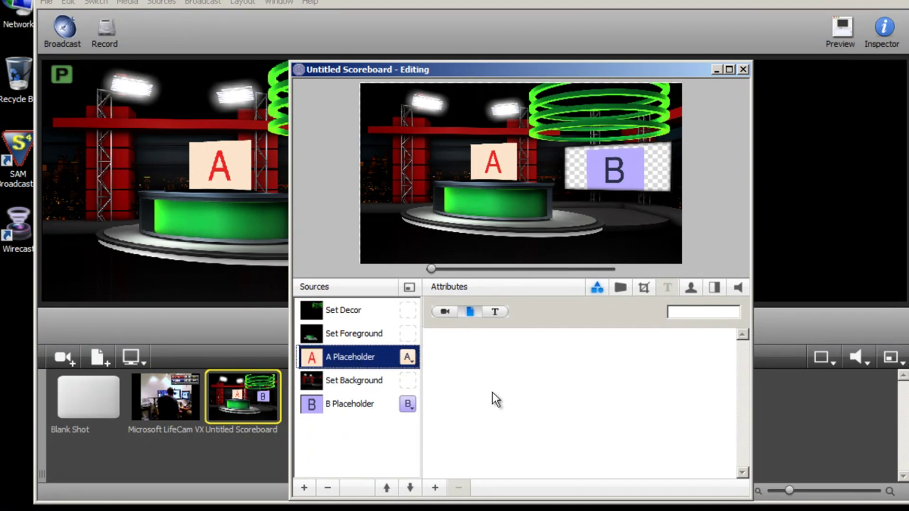
left_click(356, 401)
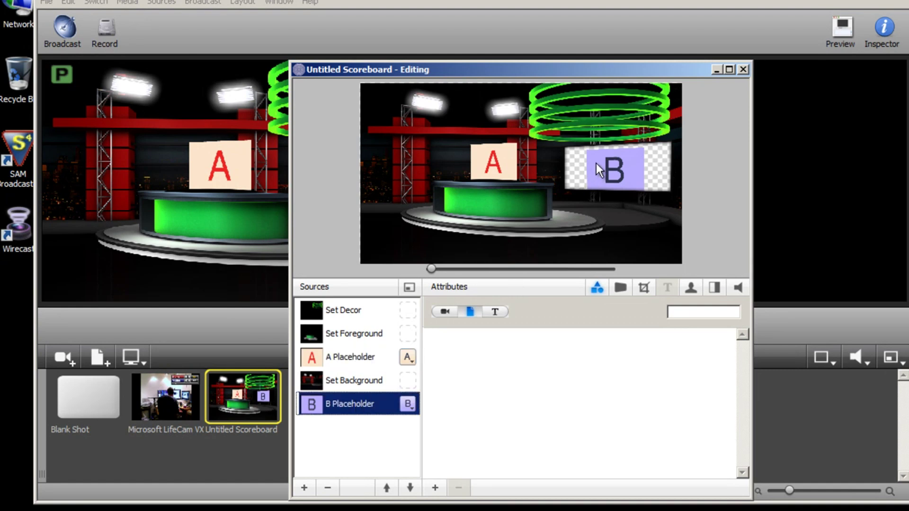
left_click_drag(611, 169, 609, 167)
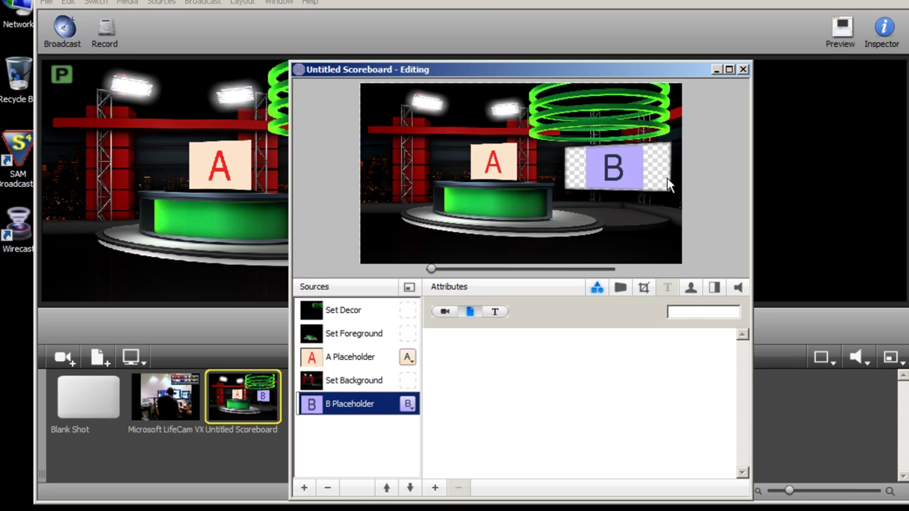
left_click(279, 3)
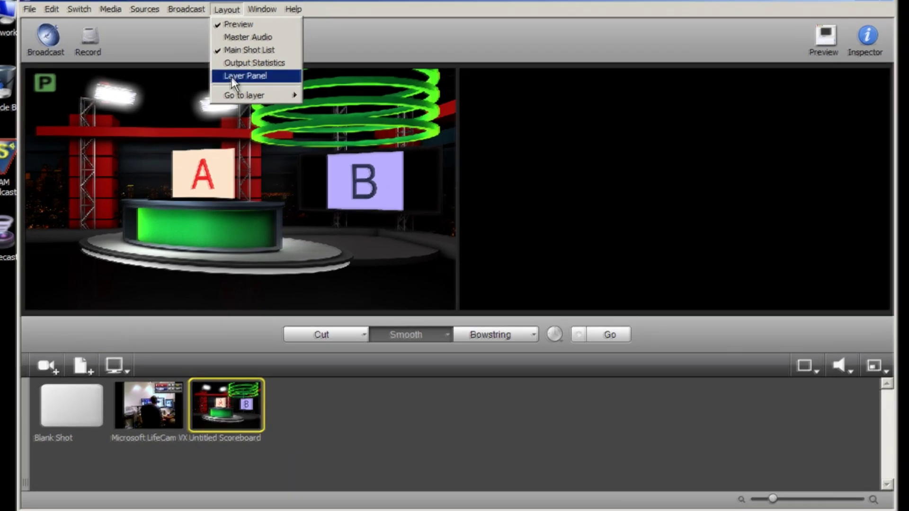
Show the Master Layers panel, try the preview zoom slider, and close the scoreboard editor
left_click(251, 67)
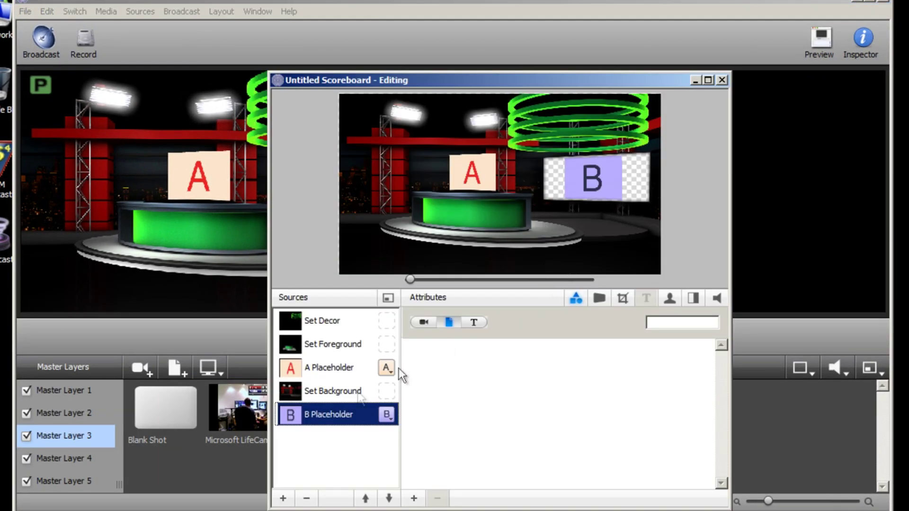
left_click(348, 400)
left_click(338, 424)
mouse_move(410, 281)
left_mouse_down()
mouse_move(469, 282)
mouse_move(409, 283)
left_mouse_up()
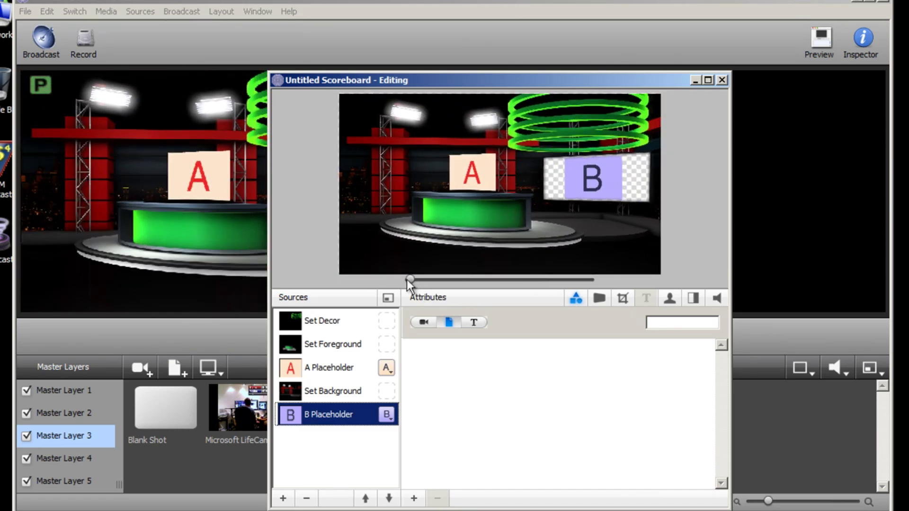
left_click(722, 80)
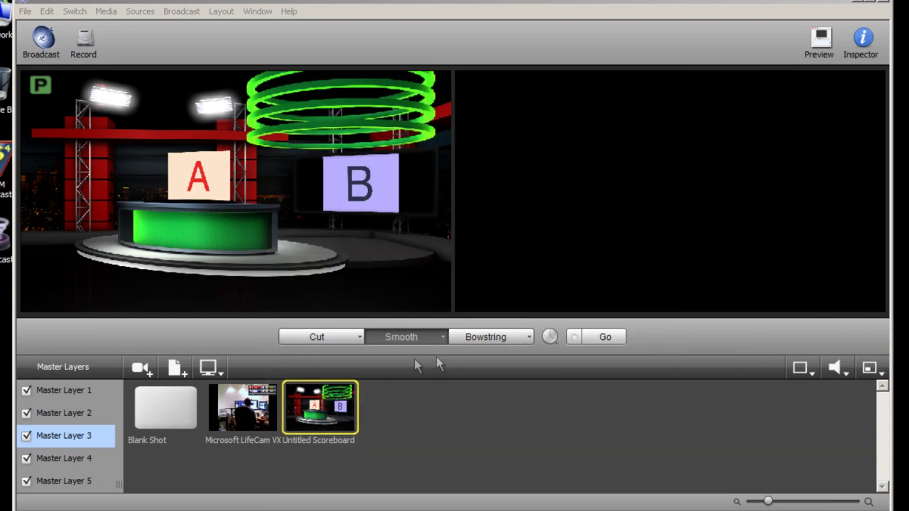
Duplicate the Untitled Scoreboard shot
right_click(342, 401)
left_click(378, 432)
left_click(396, 405)
Zoom the copy's virtual set in on the A board and take the copy live
right_click(400, 397)
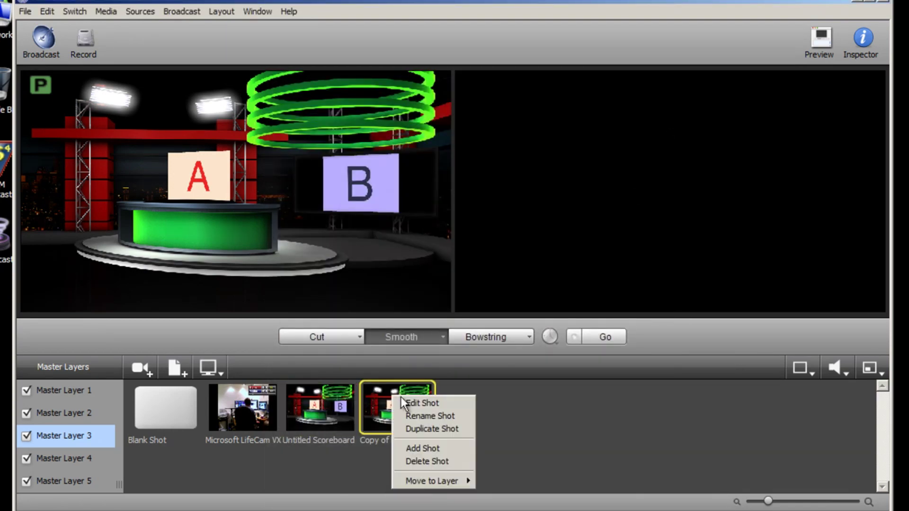
left_click(413, 405)
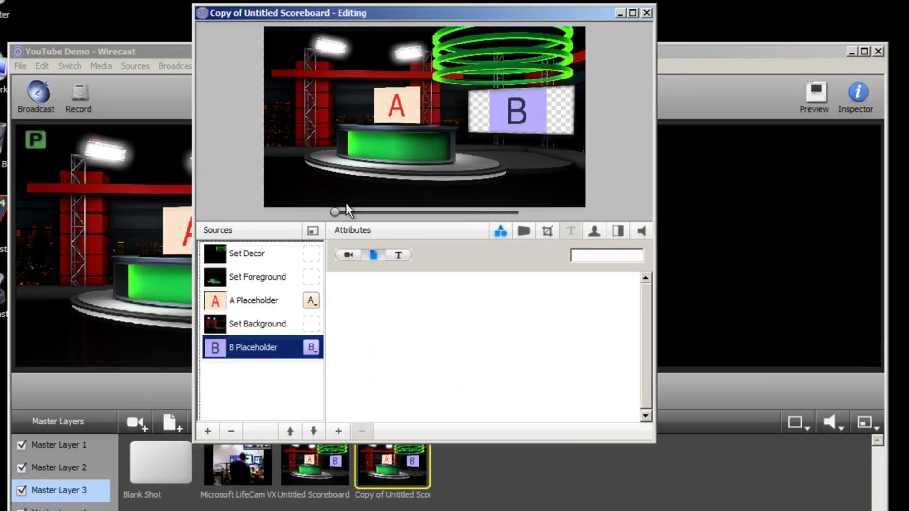
left_click_drag(340, 157, 376, 159)
left_click_drag(370, 226, 403, 222)
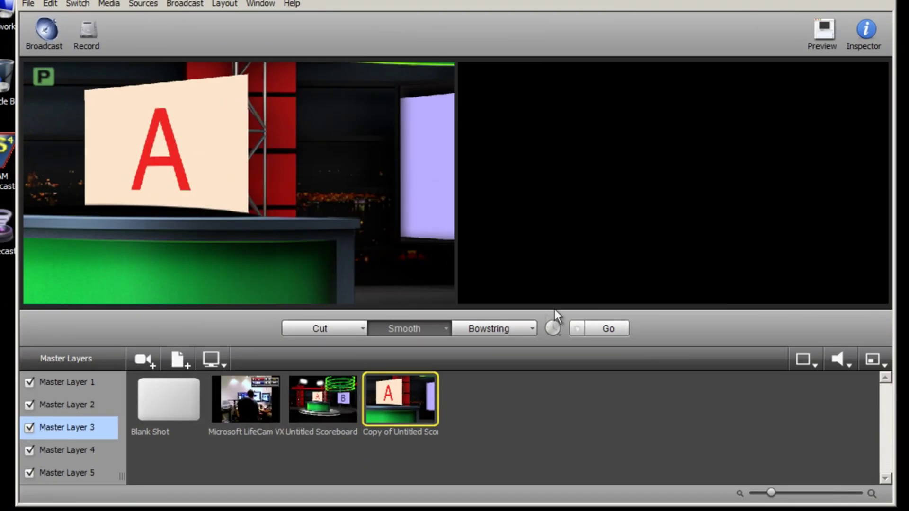
left_click(342, 403)
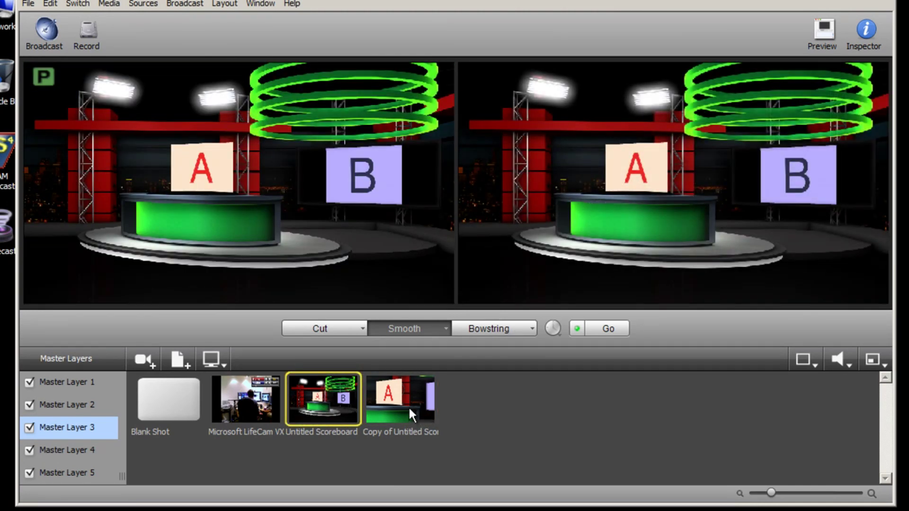
left_click(408, 406)
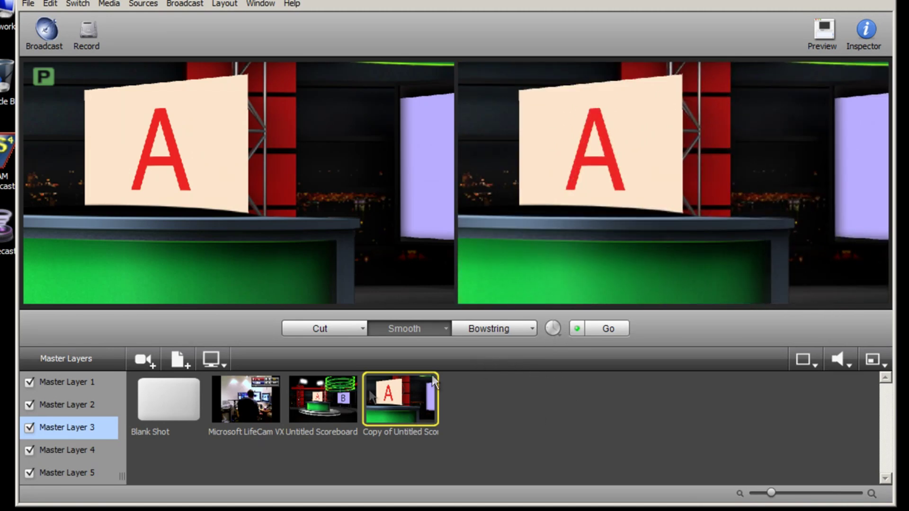
Reopen the original Untitled Scoreboard shot's editor and browse the virtual set templates
left_click(326, 394)
right_click(325, 394)
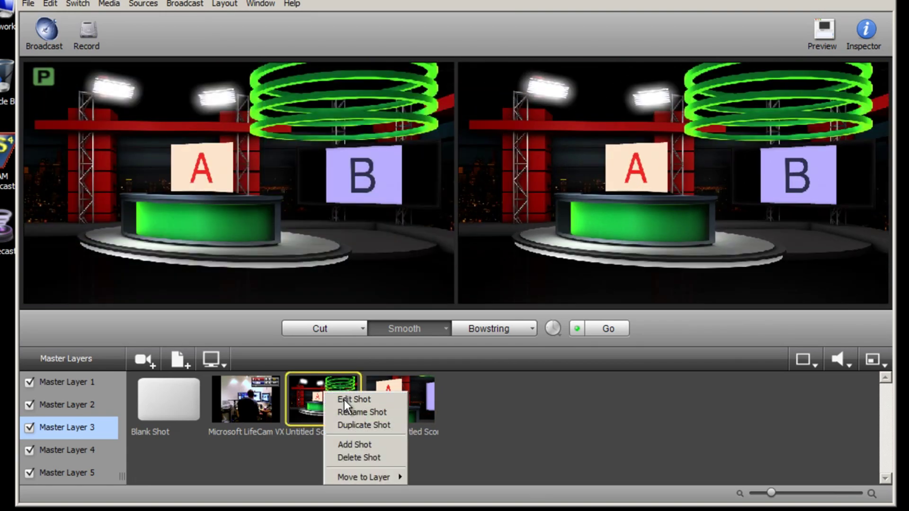
left_click(354, 400)
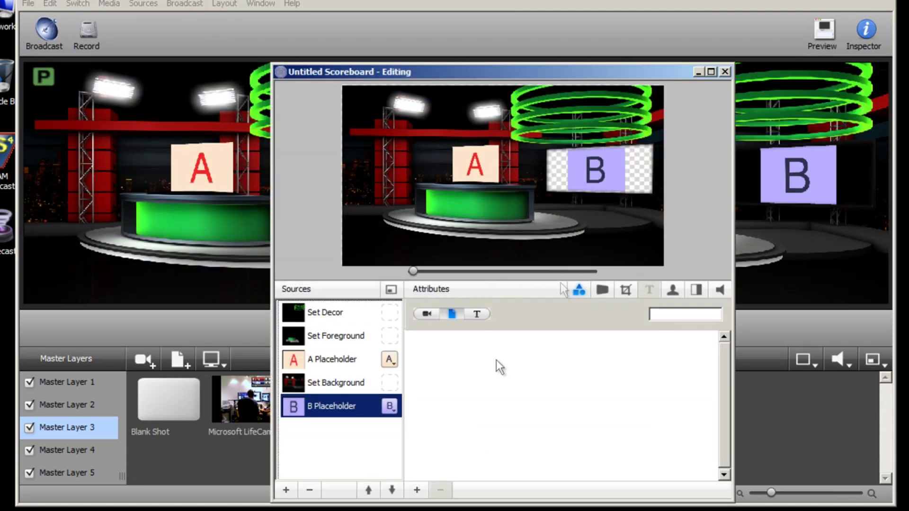
left_click(391, 290)
left_click(424, 157)
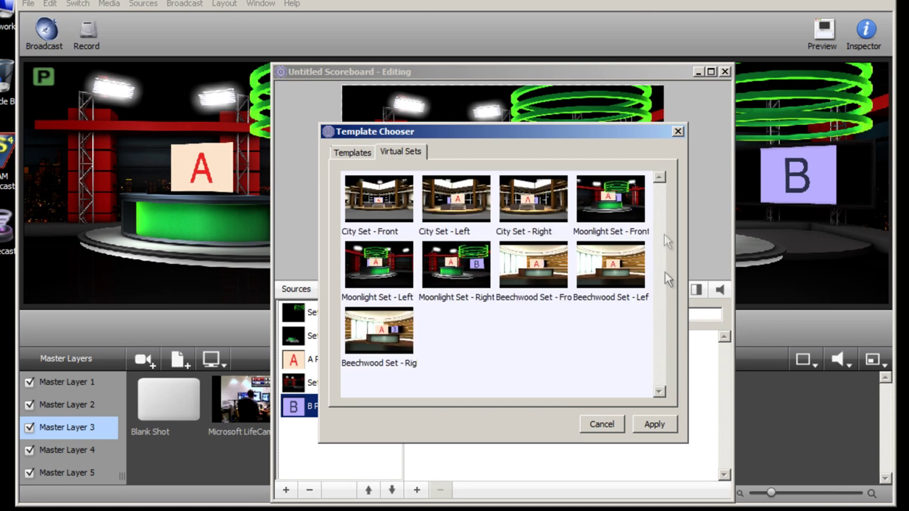
Move the green ring Set Decor to the top of Sources and drag the rings left
left_click(612, 423)
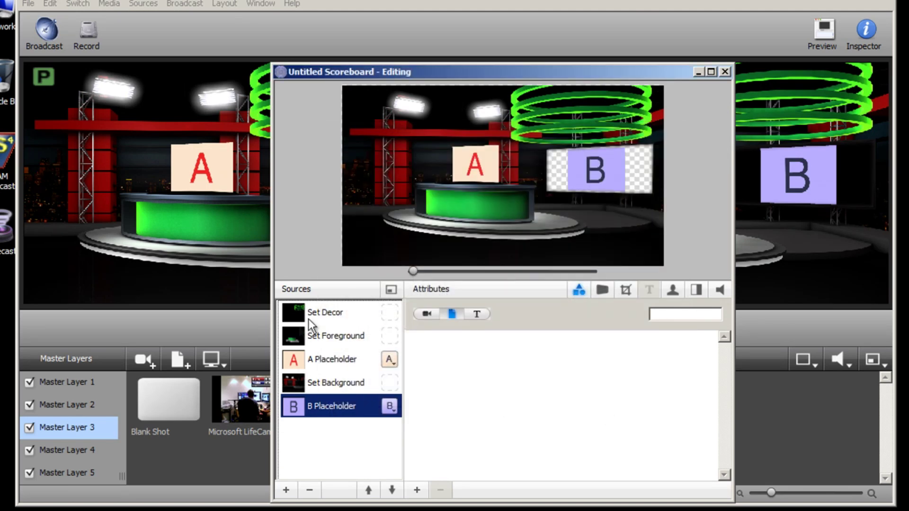
left_click(323, 312)
mouse_move(563, 110)
left_mouse_down()
mouse_move(576, 149)
mouse_move(570, 109)
left_mouse_up()
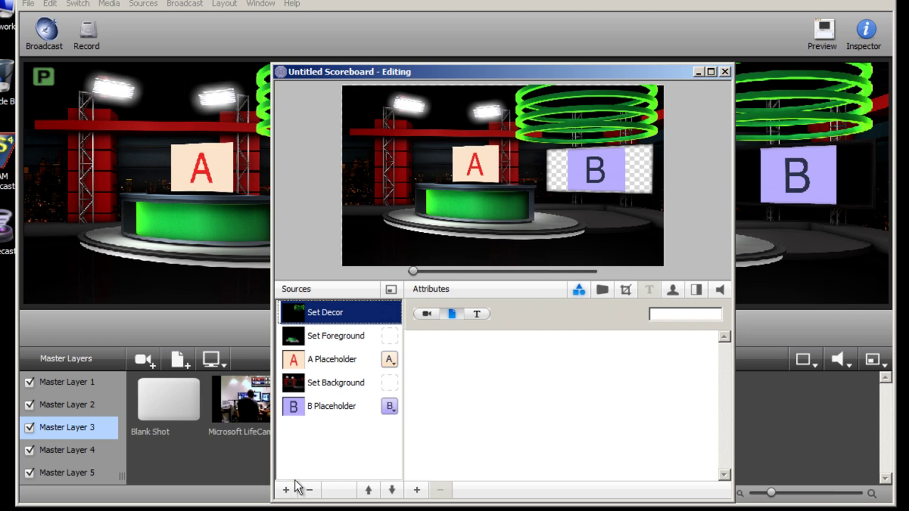
left_click(391, 491)
left_click(391, 490)
left_click(392, 491)
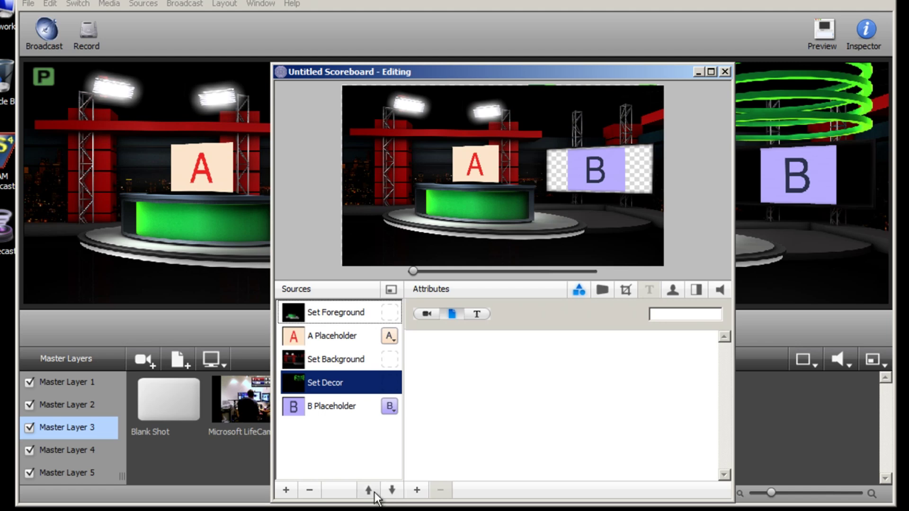
left_click(368, 491)
left_click(392, 490)
left_click(392, 490)
left_click(368, 490)
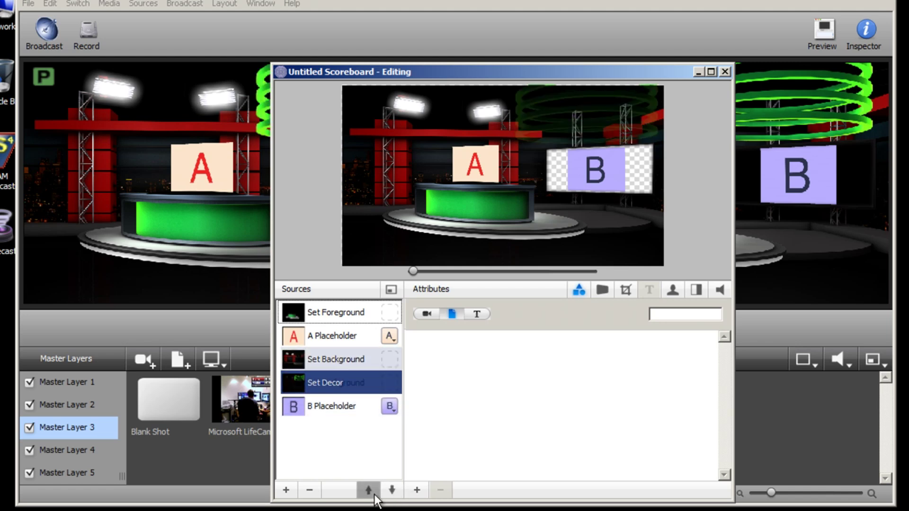
left_click(369, 490)
left_click(368, 490)
left_click(368, 491)
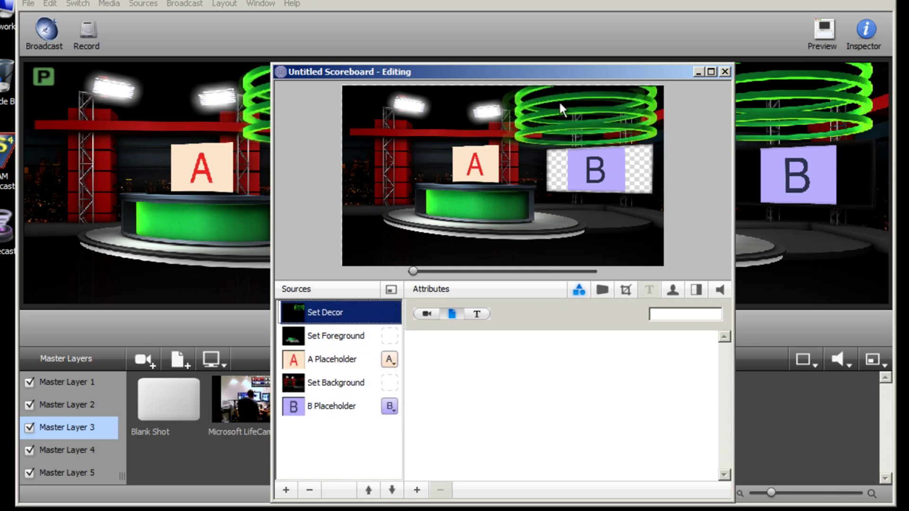
left_click_drag(561, 109, 401, 101)
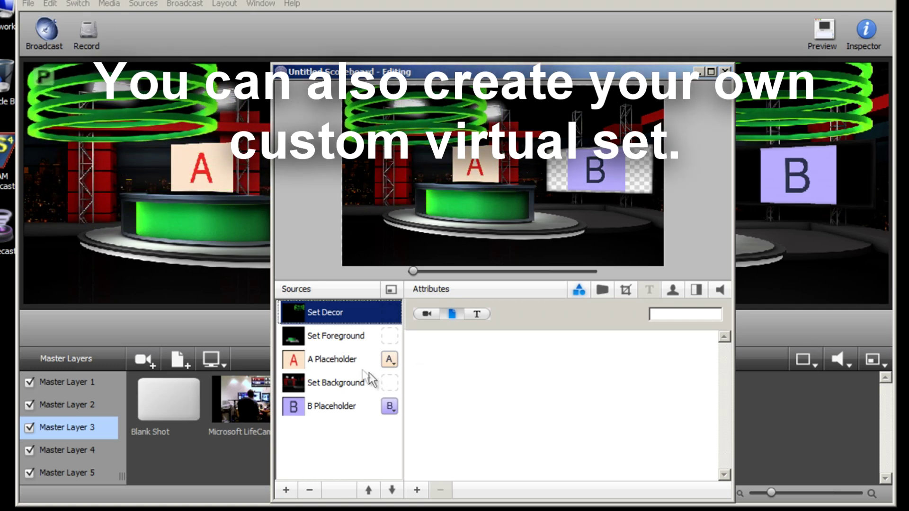
Reposition the green desk, A card, background and B card in the set preview
left_click(344, 340)
mouse_move(496, 203)
left_mouse_down()
mouse_move(493, 229)
mouse_move(557, 218)
mouse_move(449, 228)
left_mouse_up()
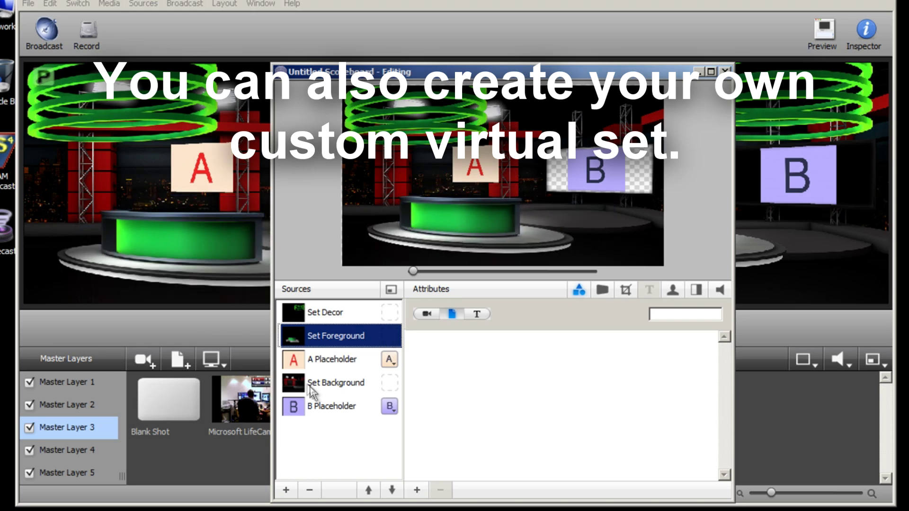
left_click_drag(306, 381, 322, 370)
left_click(322, 369)
left_click_drag(494, 165, 478, 179)
left_click(328, 382)
mouse_move(564, 214)
left_mouse_down()
mouse_move(555, 212)
mouse_move(578, 194)
mouse_move(575, 205)
left_mouse_up()
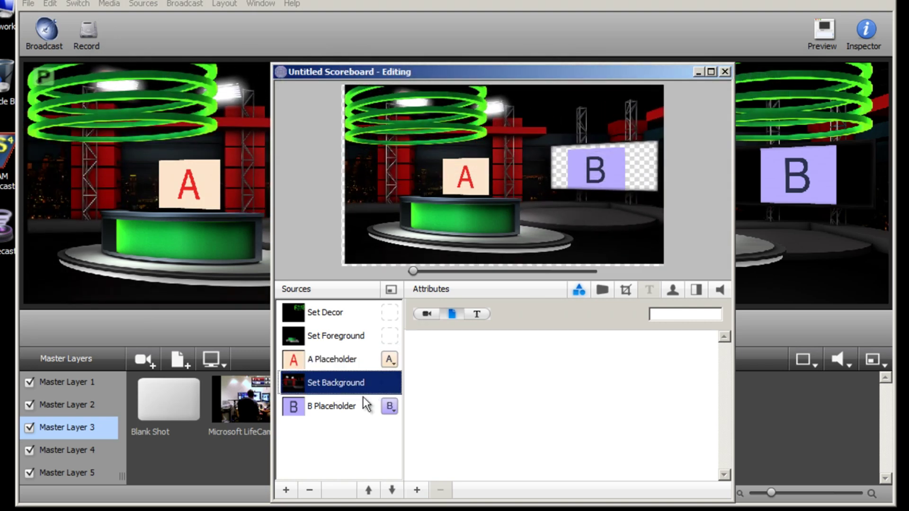
left_click(333, 415)
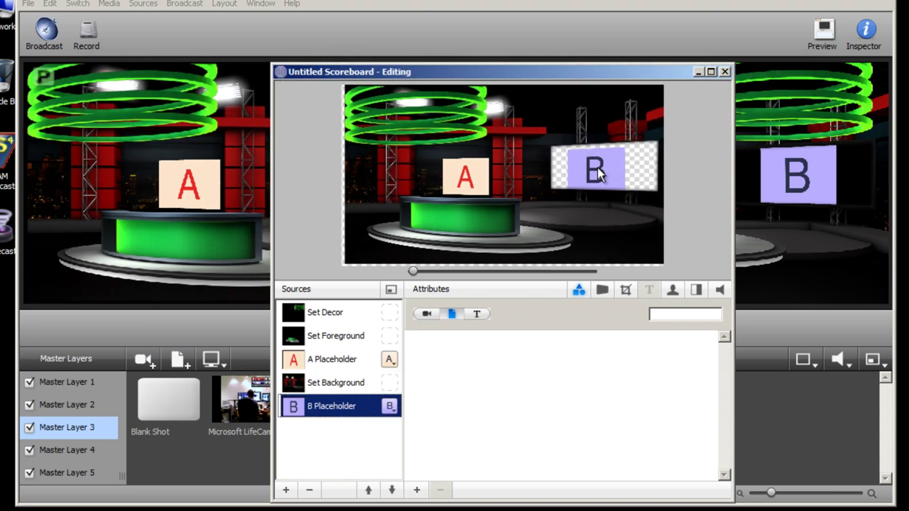
left_click_drag(597, 163, 602, 167)
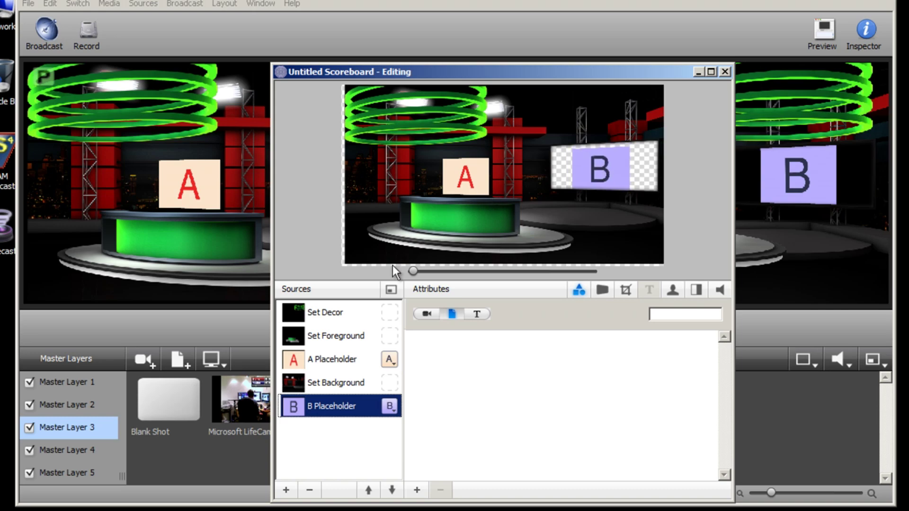
mouse_move(413, 270)
left_mouse_down()
mouse_move(515, 279)
mouse_move(412, 272)
left_mouse_up()
Close the virtual set editor and show the layer panel from the Layout menu
left_click(725, 71)
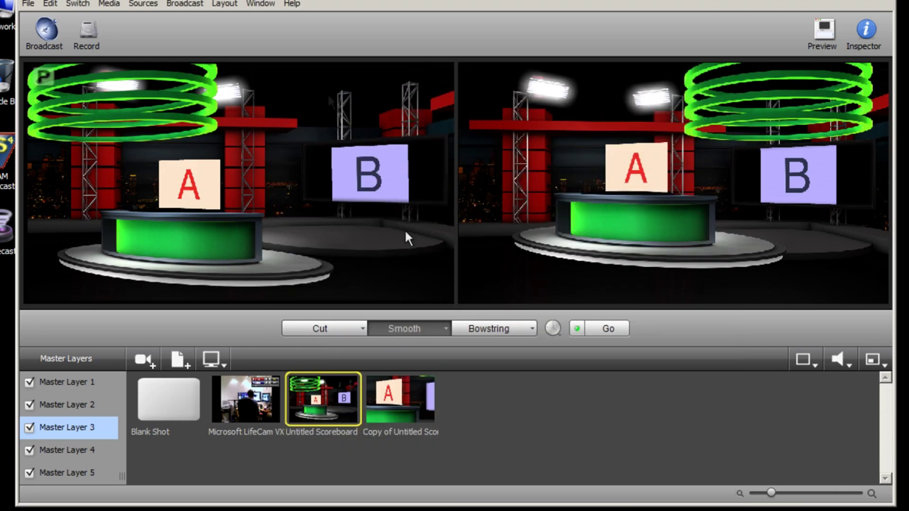
left_click(218, 10)
left_click(238, 71)
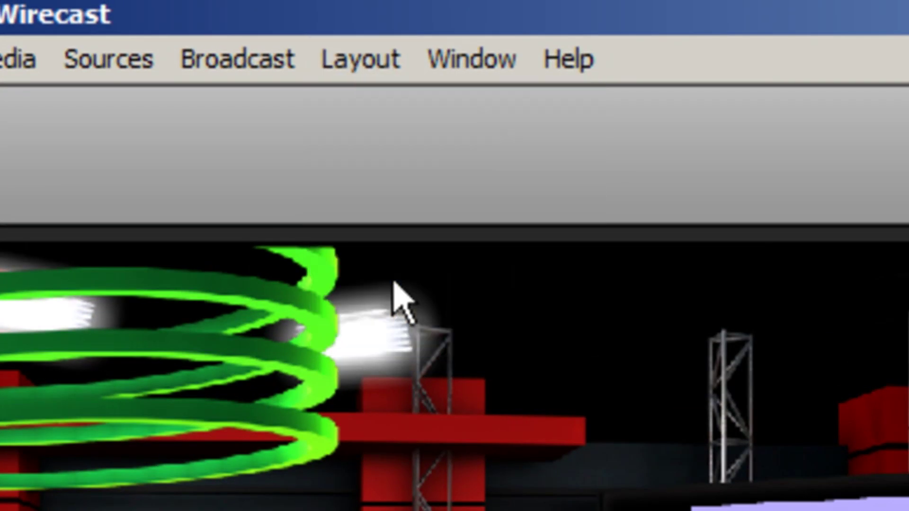
left_click(371, 59)
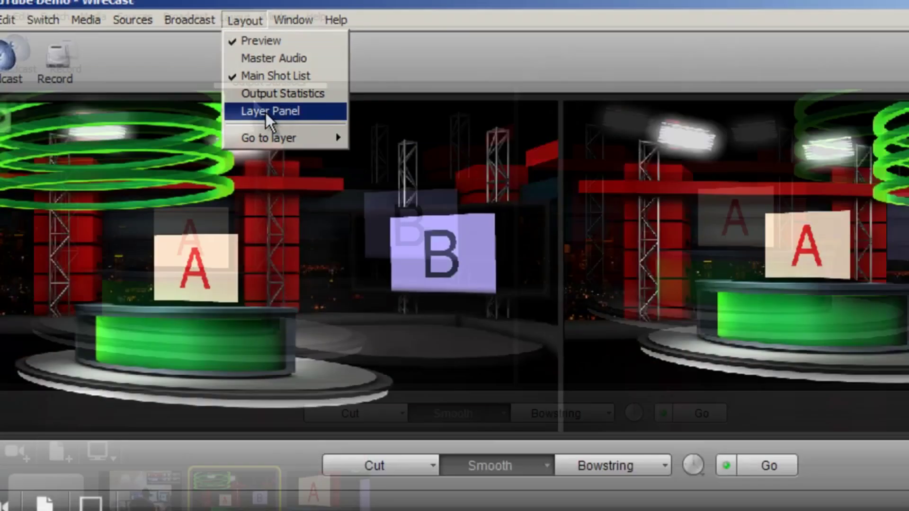
left_click(403, 263)
left_click(76, 386)
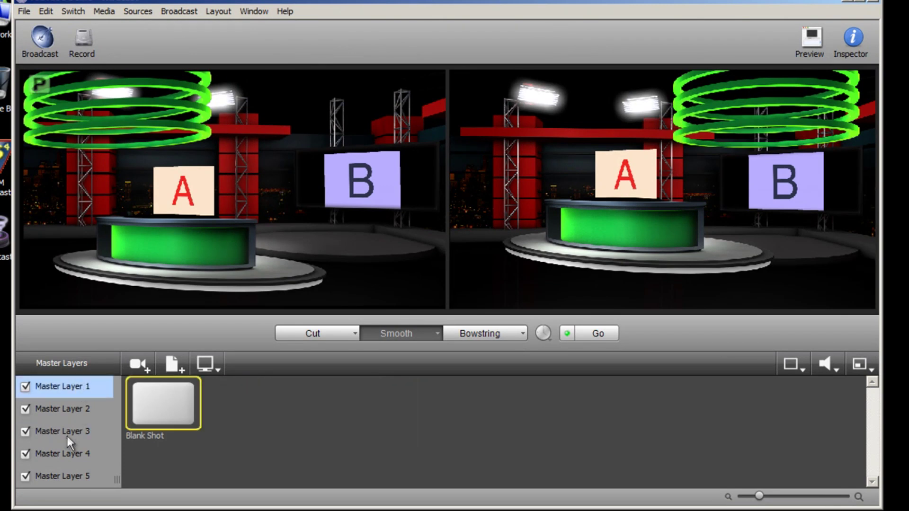
Look through the shots on Master Layers 2 through 5
left_click(62, 410)
left_click(57, 429)
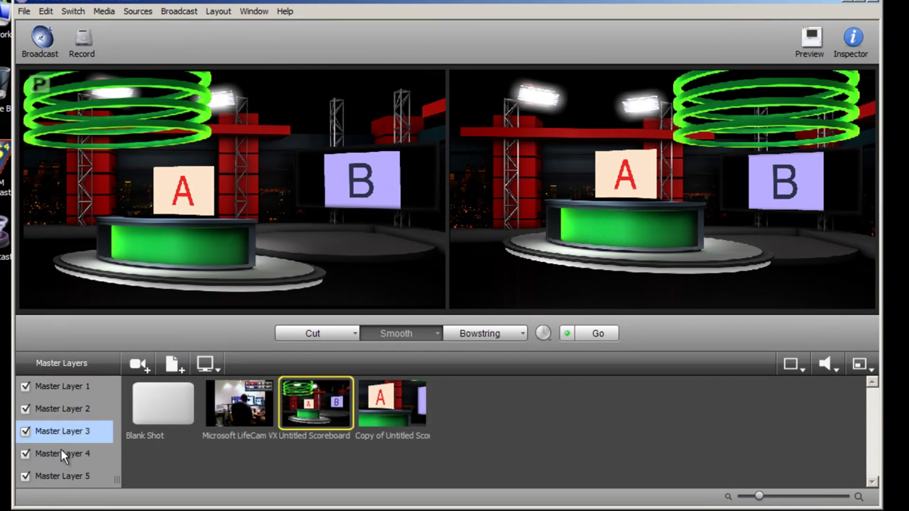
left_click(61, 452)
left_click(65, 476)
left_click(69, 433)
Rename Master Layer 1 to 'Title'
left_click(64, 382)
right_click(61, 383)
left_click(70, 400)
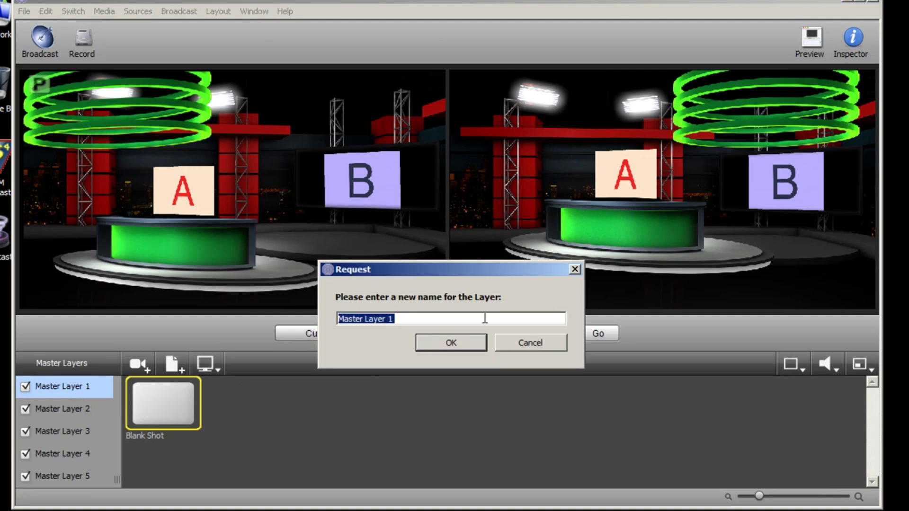
left_click_drag(518, 345, 317, 324)
type("Title")
key("Return")
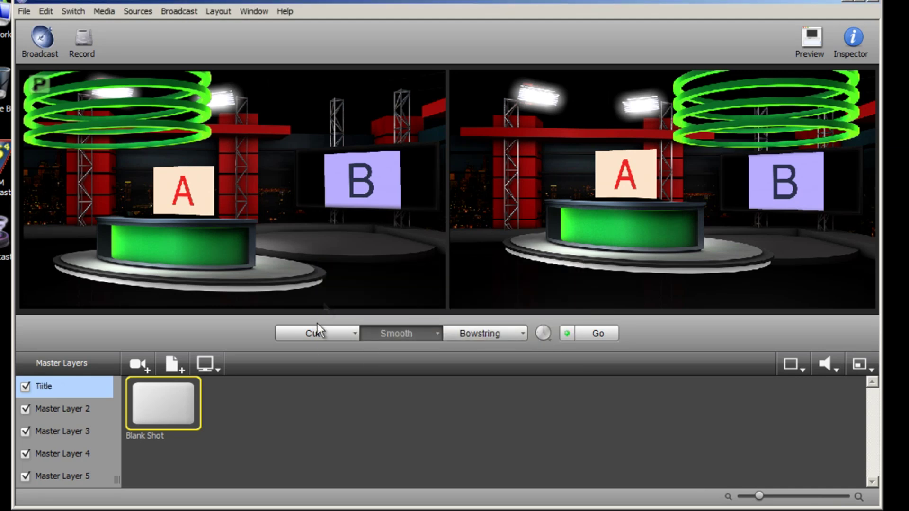
Add a Title-layer shot whose Desktop Presenter source is replaced by a Blue Banner 4 graphic
right_click(175, 413)
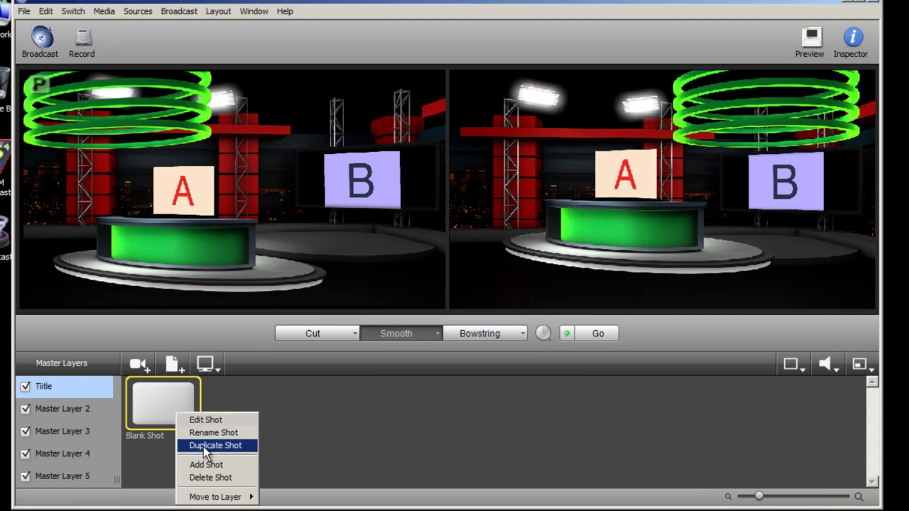
left_click(204, 367)
left_click(175, 367)
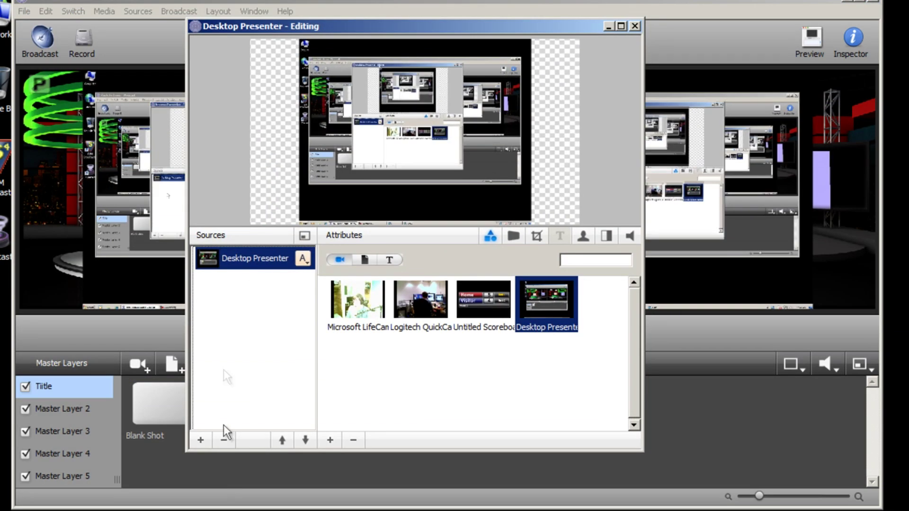
left_click(224, 440)
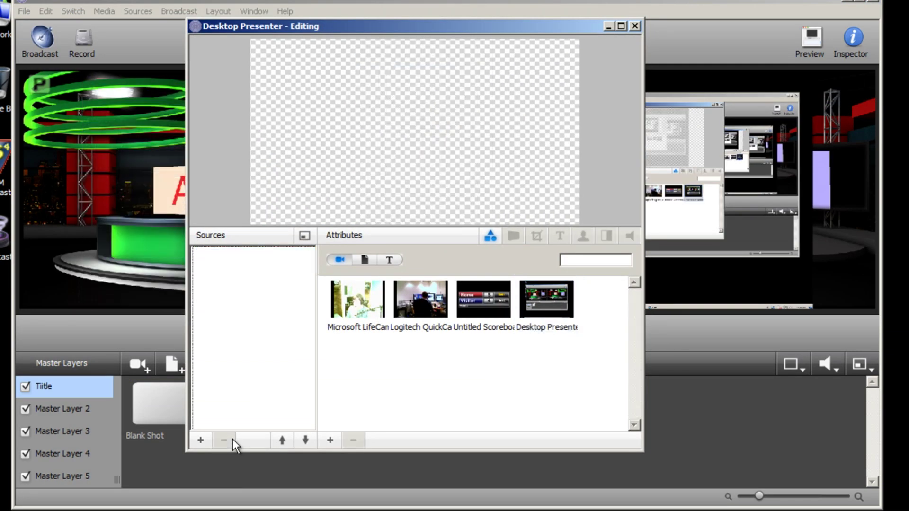
left_click(387, 260)
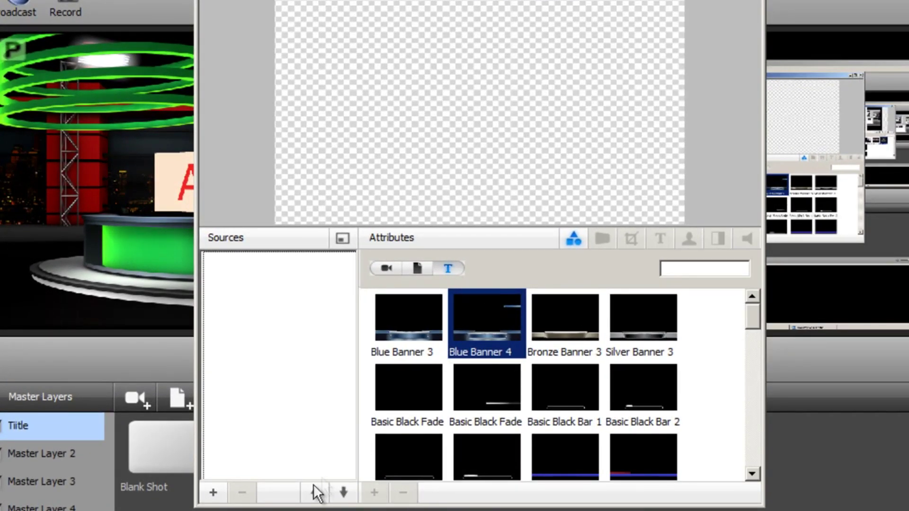
left_click(223, 490)
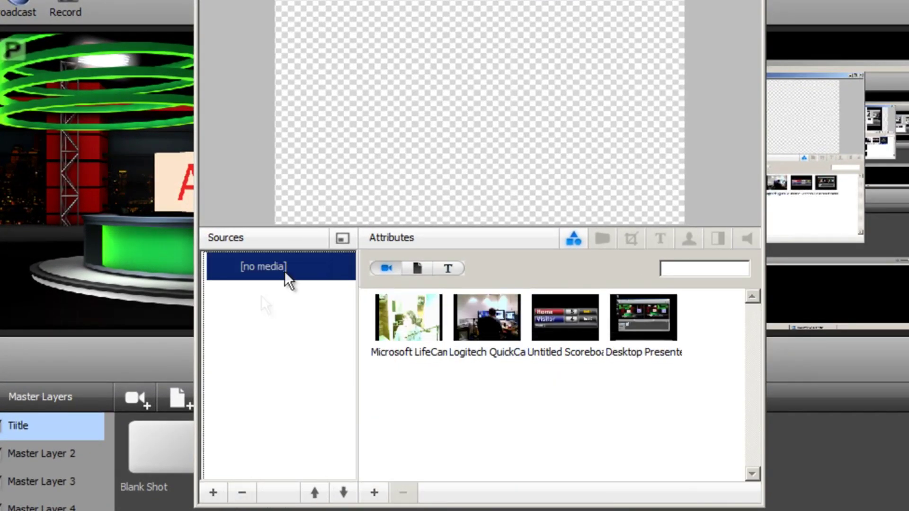
left_click(447, 268)
left_click(472, 317)
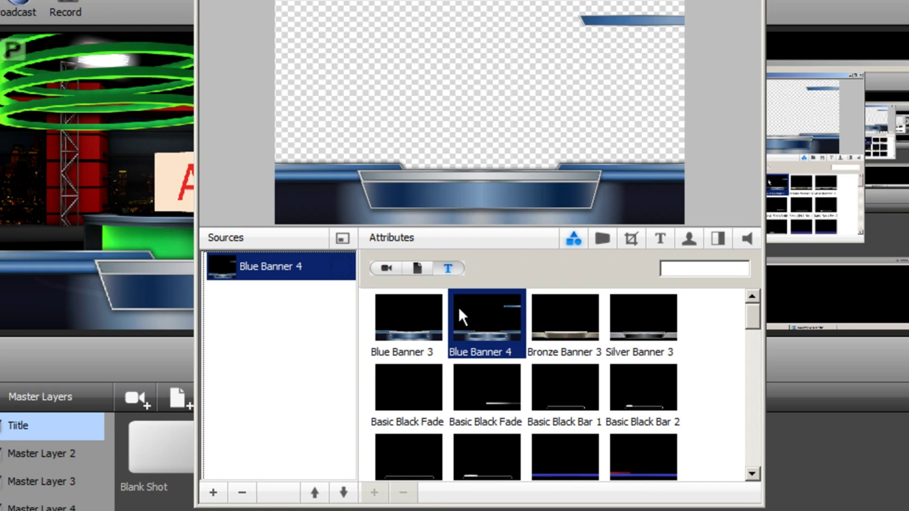
Set the banner's Line 1 text to 'Test' and type 'testte' into Line 2
left_click(603, 239)
left_click(631, 239)
left_click(718, 239)
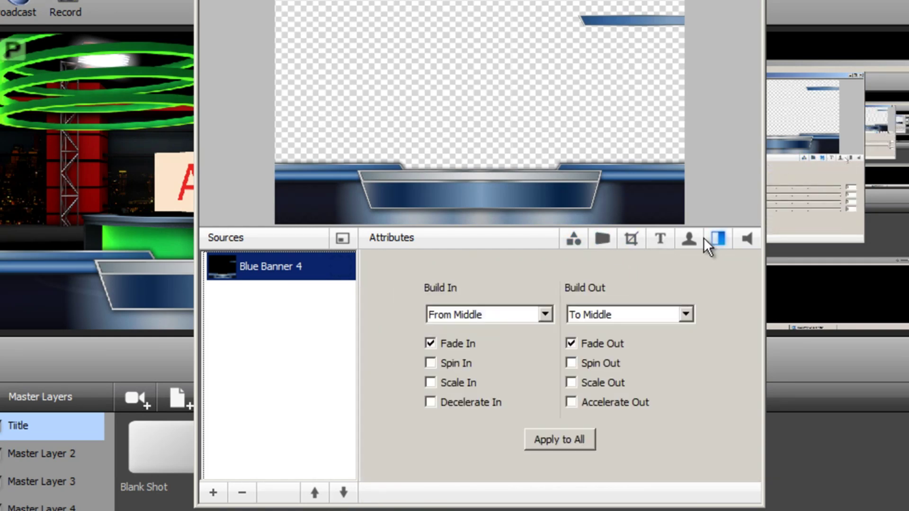
left_click(660, 239)
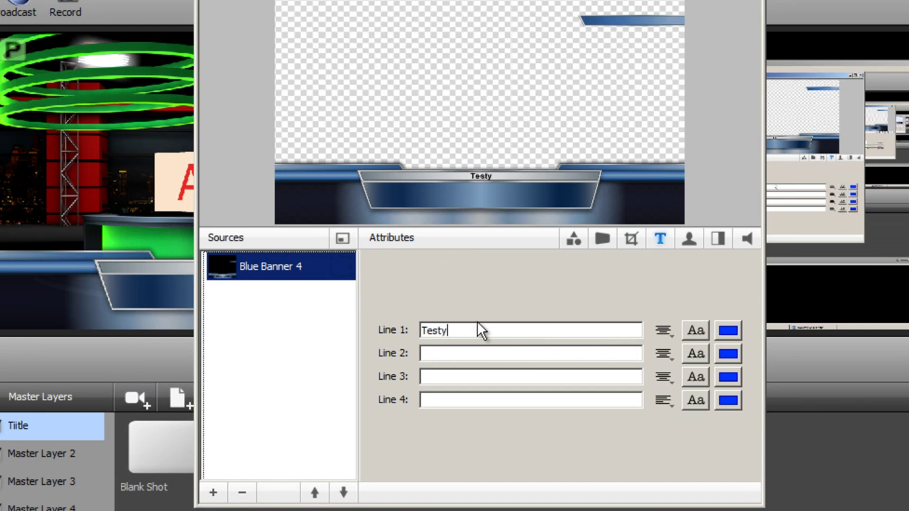
left_click_drag(479, 329, 374, 327)
type("Test")
left_click(458, 349)
type("testte")
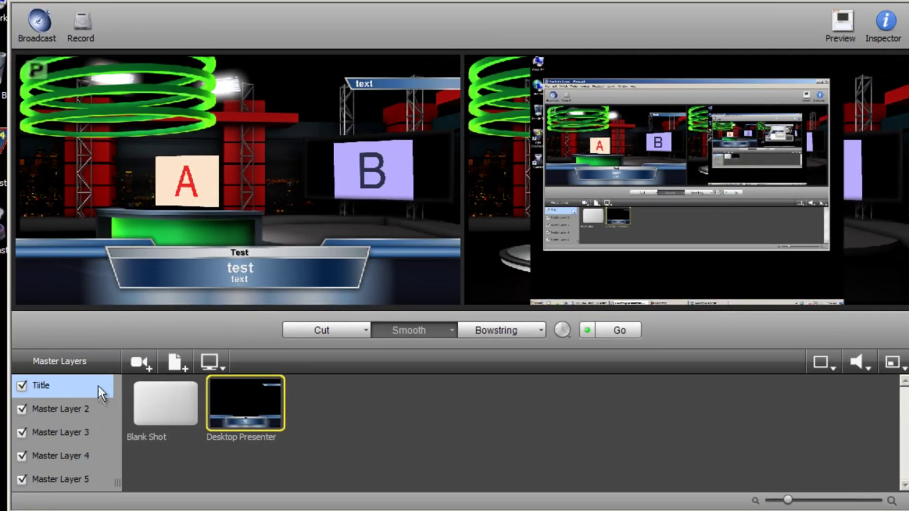
Preview the LifeCam, copied and Untitled Scoreboard shots in turn on Master Layer 3
left_click(239, 416)
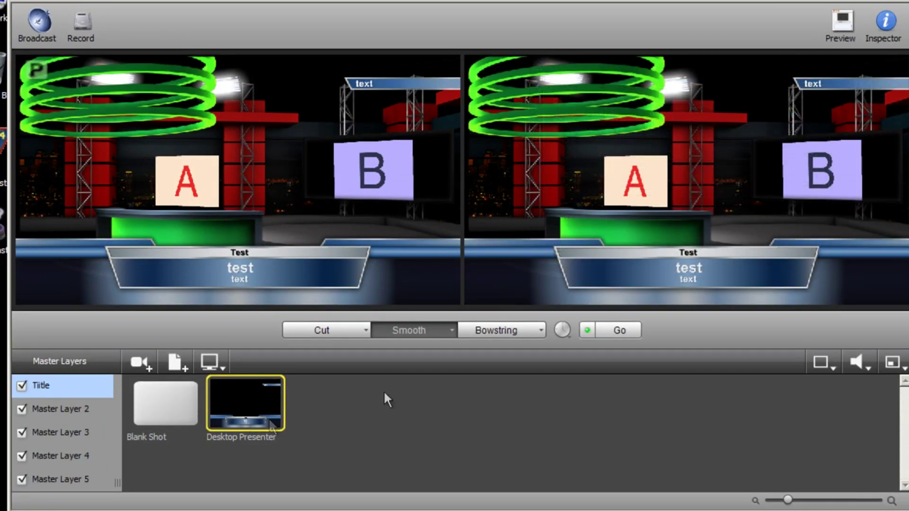
left_click(67, 409)
left_click(70, 432)
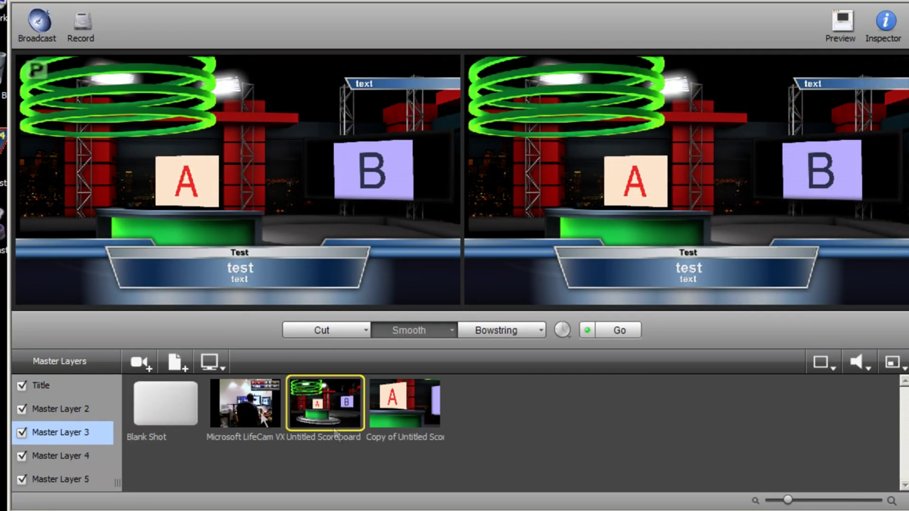
left_click(244, 408)
left_click(305, 407)
left_click(387, 403)
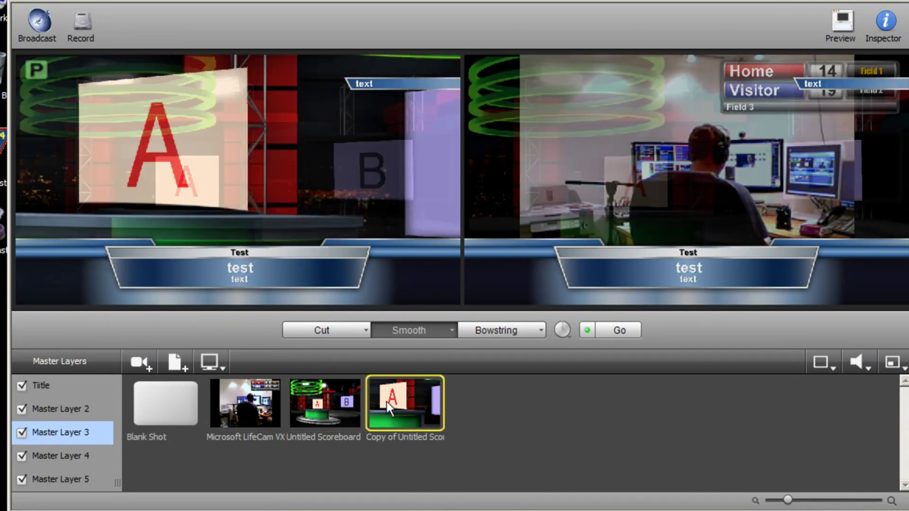
left_click(327, 404)
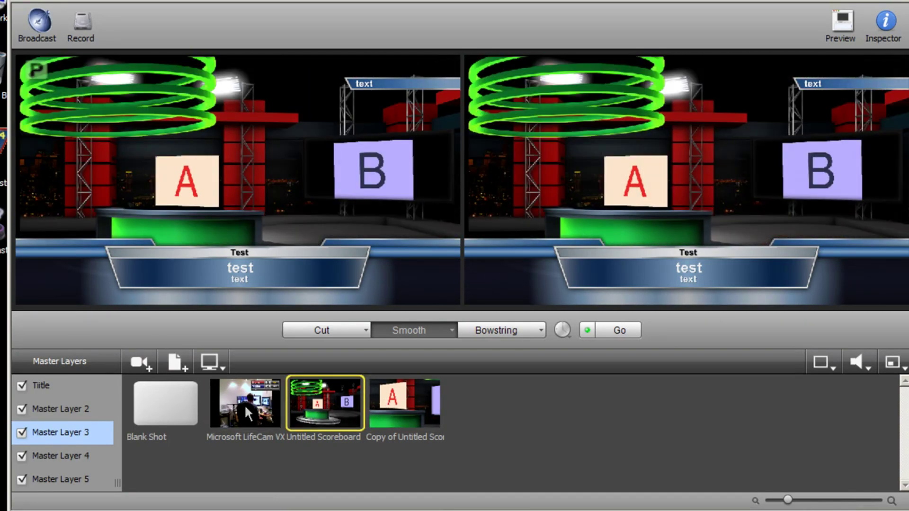
left_click(244, 406)
Put the Title layer's Blank Shot into preview and open the Broadcast menu
left_click(166, 418)
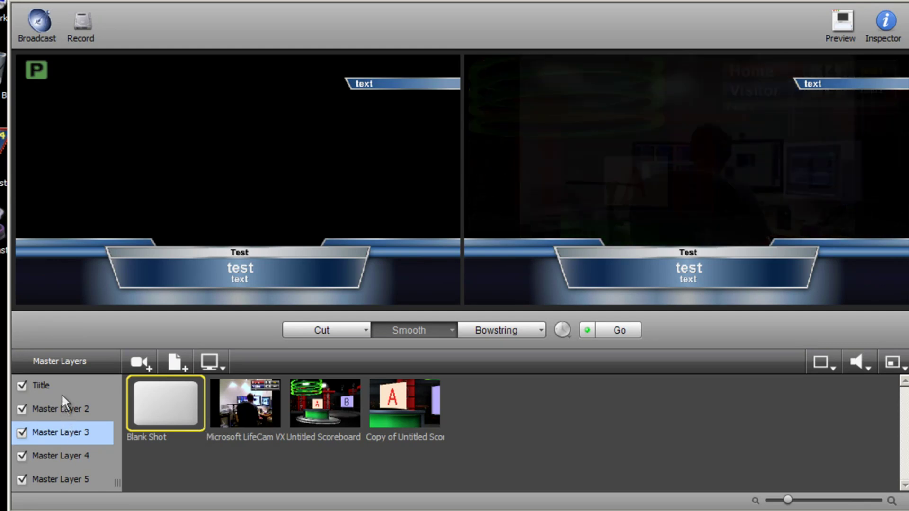
left_click(47, 389)
left_click(166, 411)
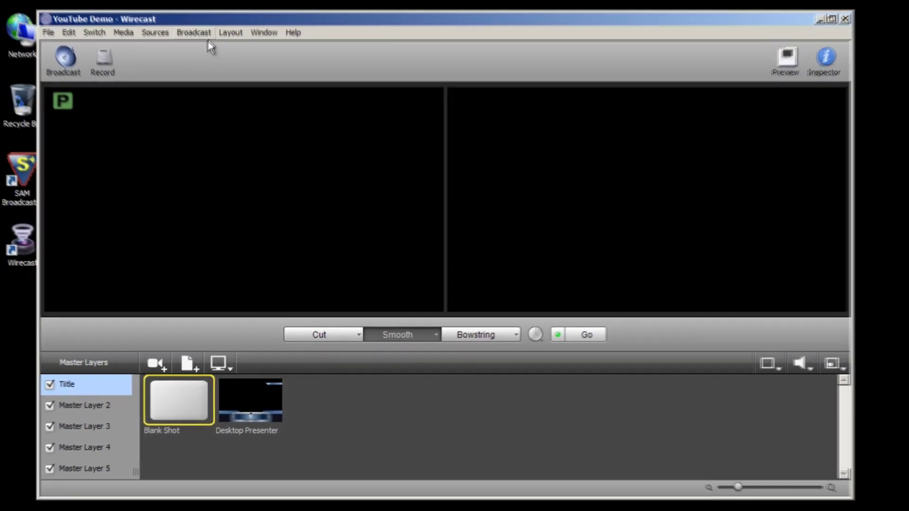
left_click(207, 36)
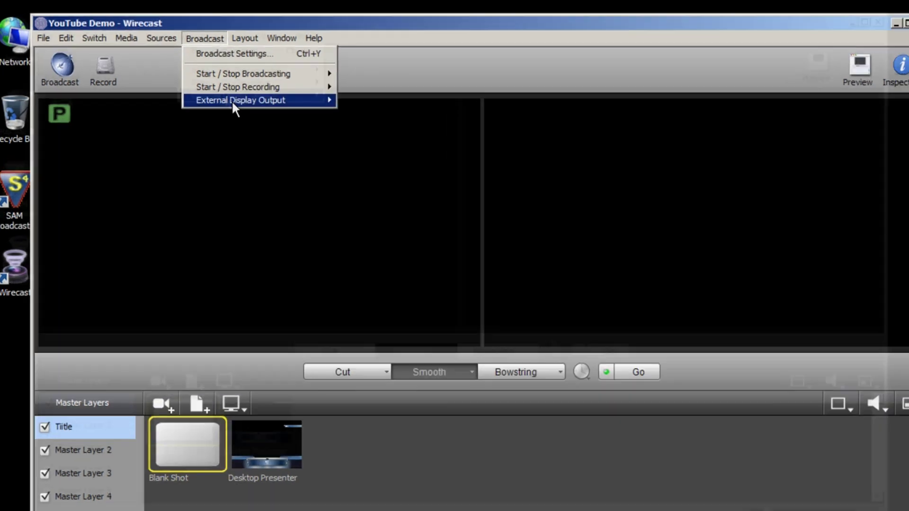
Select Master Layer 3 and put the Untitled Scoreboard studio shot into preview
mouse_move(220, 91)
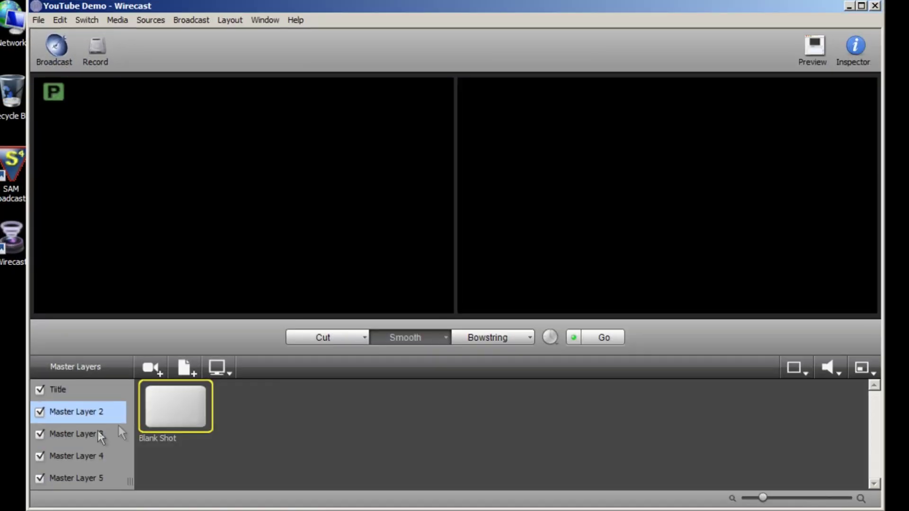
left_click(99, 433)
left_click(327, 409)
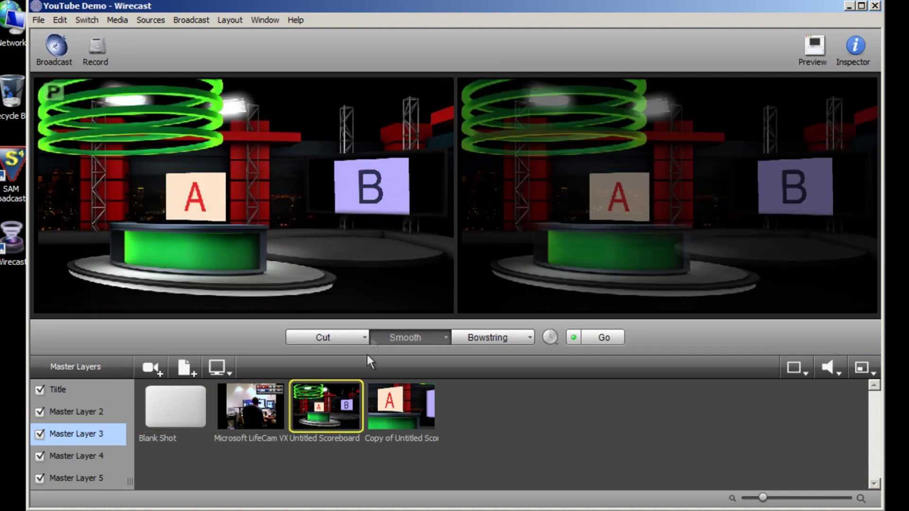
In Broadcast Settings, add a second destination using the Flash Low Bandwidth encoder preset
left_click(150, 20)
left_click(208, 34)
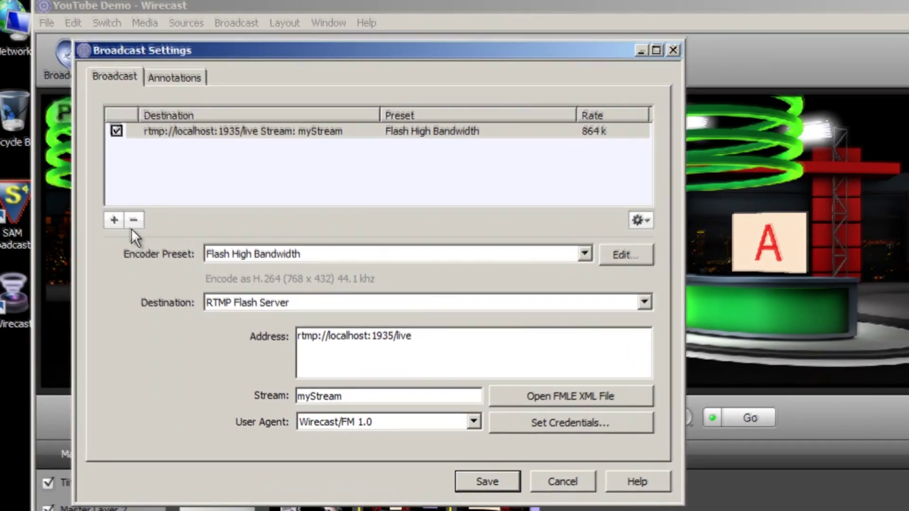
left_click(114, 219)
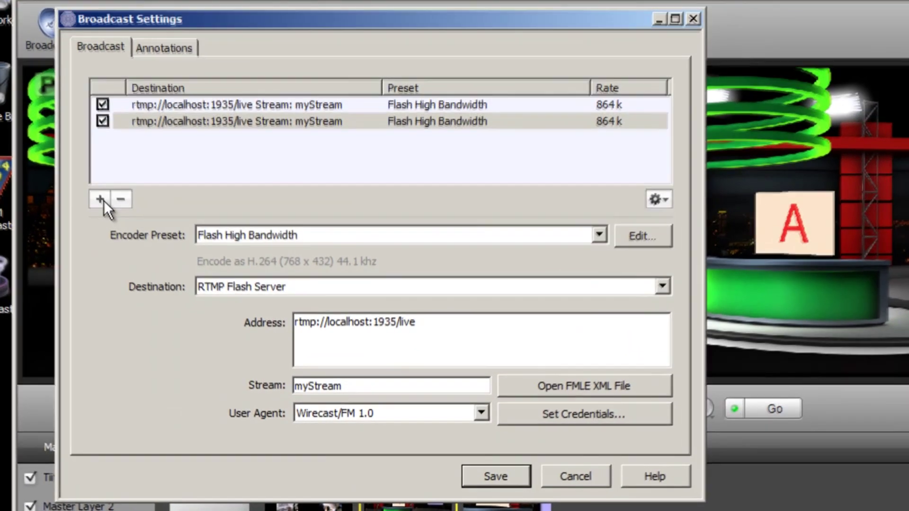
left_click(466, 255)
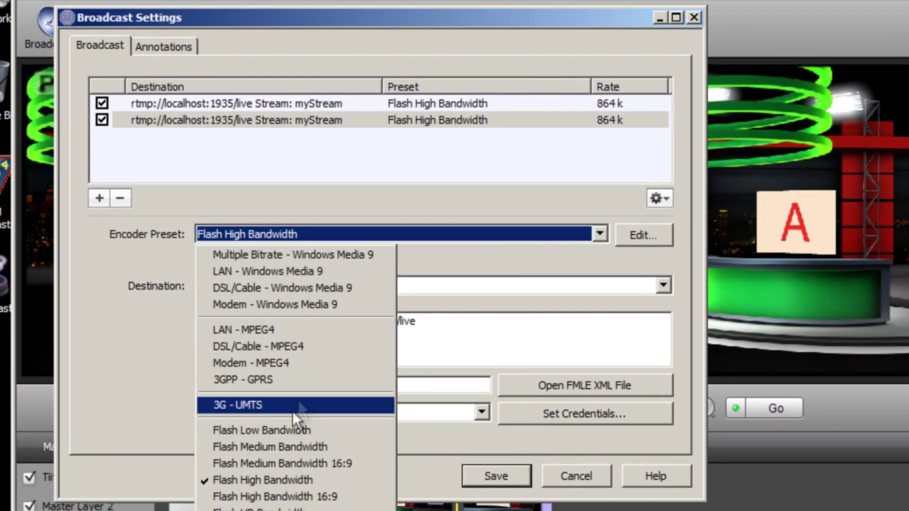
left_click(296, 431)
Try the VP6 video encoder in the Flash Low Bandwidth preset, then discard the change
left_click(643, 235)
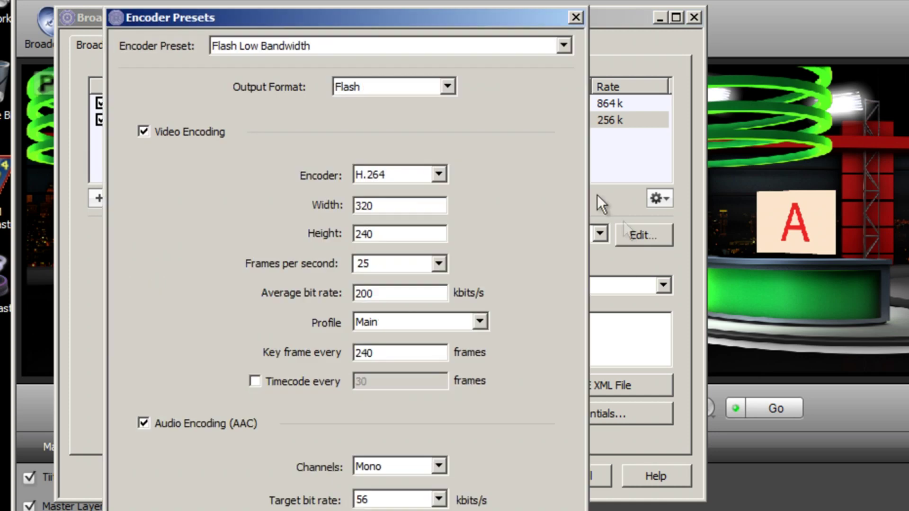
left_click(438, 177)
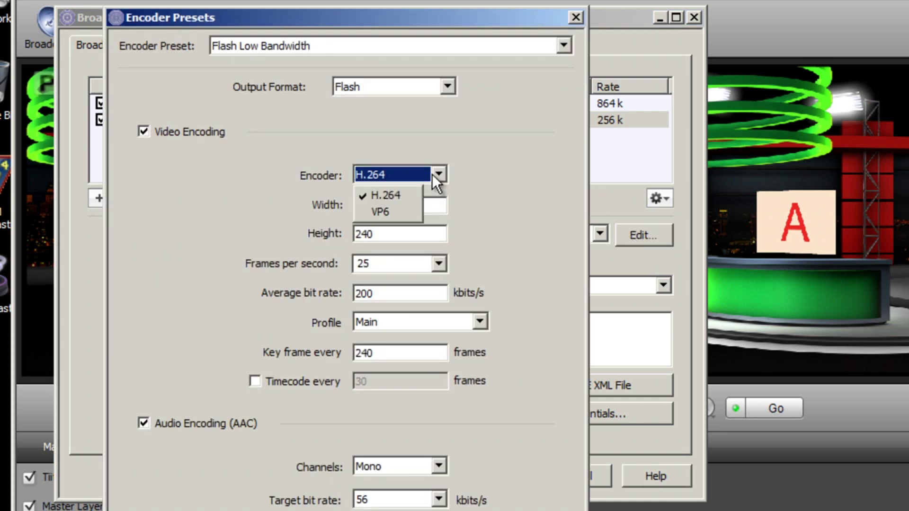
left_click(405, 212)
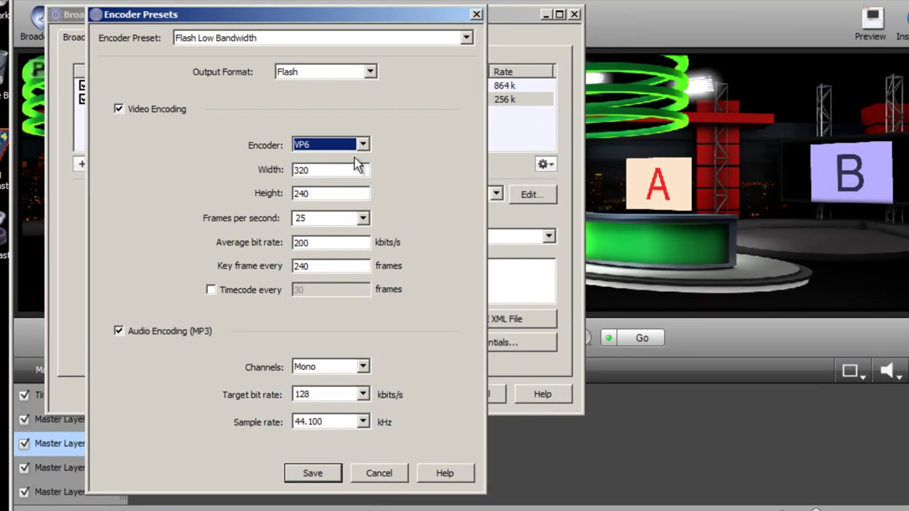
left_click(376, 473)
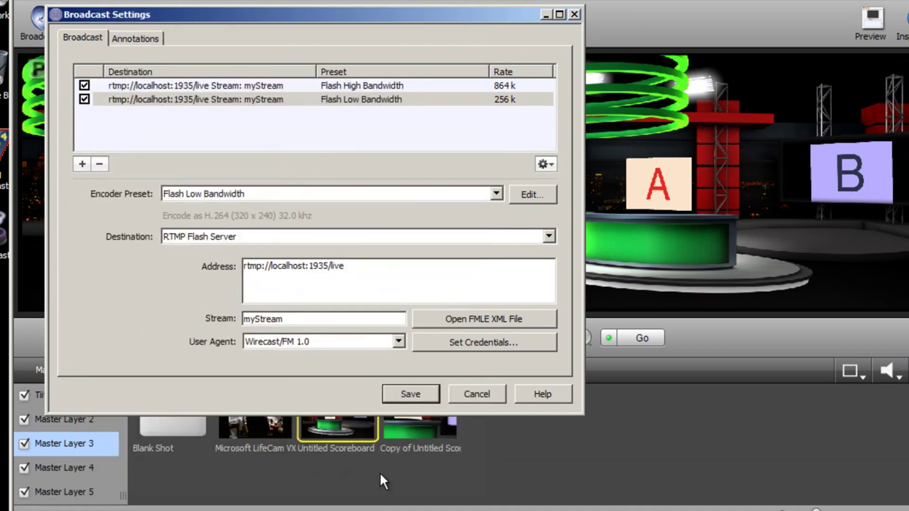
Cancel the broadcast settings and look through the Layout menu without choosing anything
left_click(469, 394)
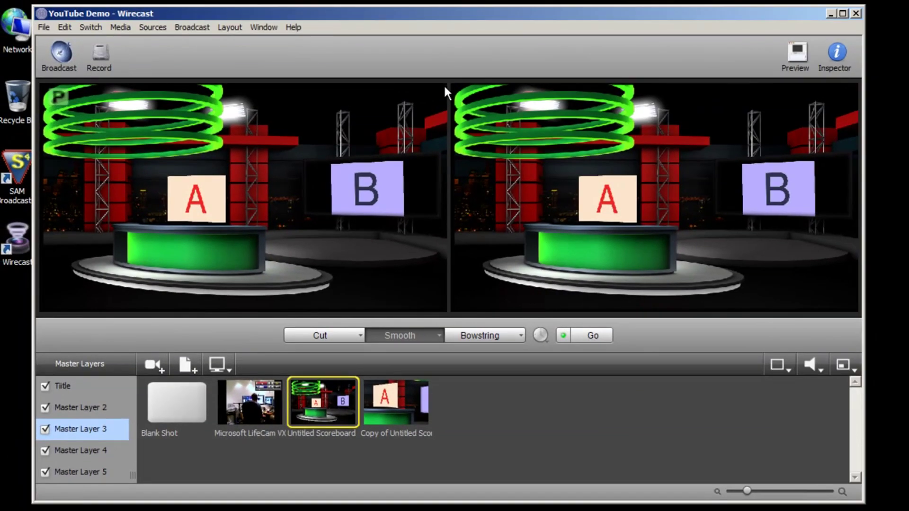
left_click(240, 10)
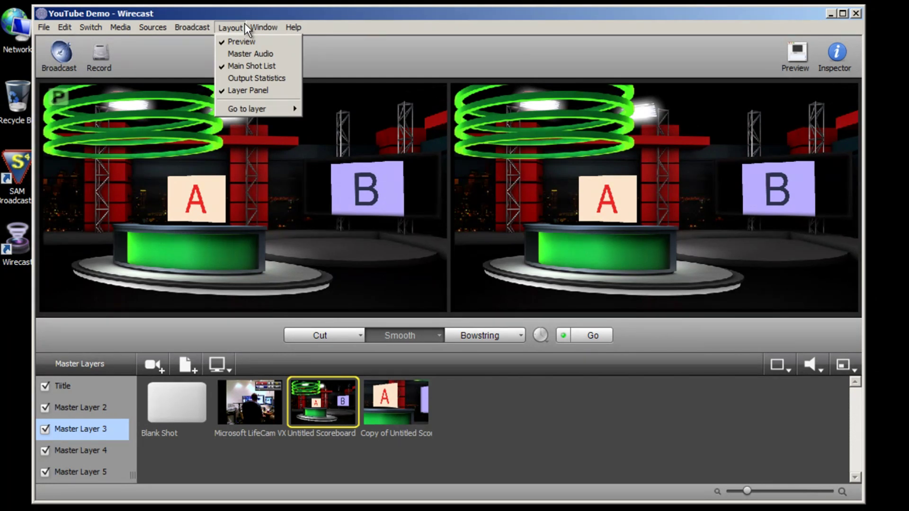
left_click(268, 27)
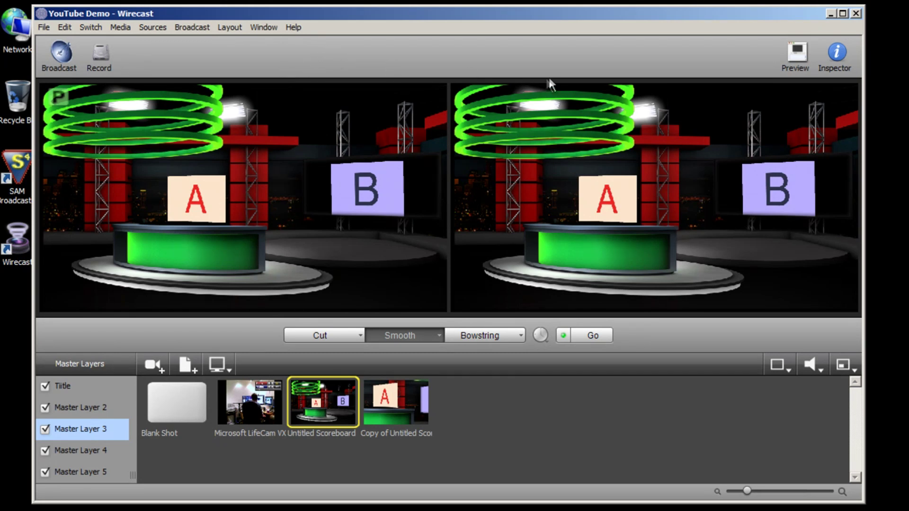
Briefly inspect the Untitled Scoreboard shot's sources, then bring up the Window menu
left_click(833, 55)
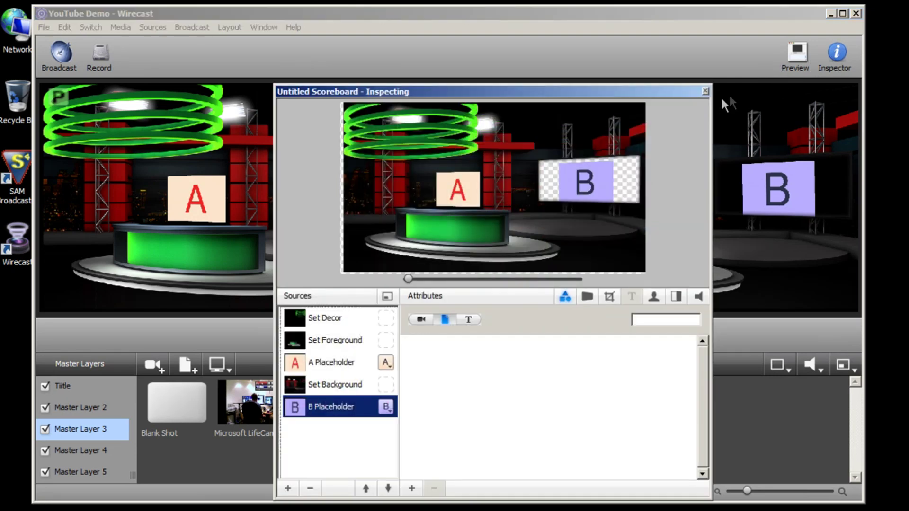
left_click(706, 90)
left_click(192, 27)
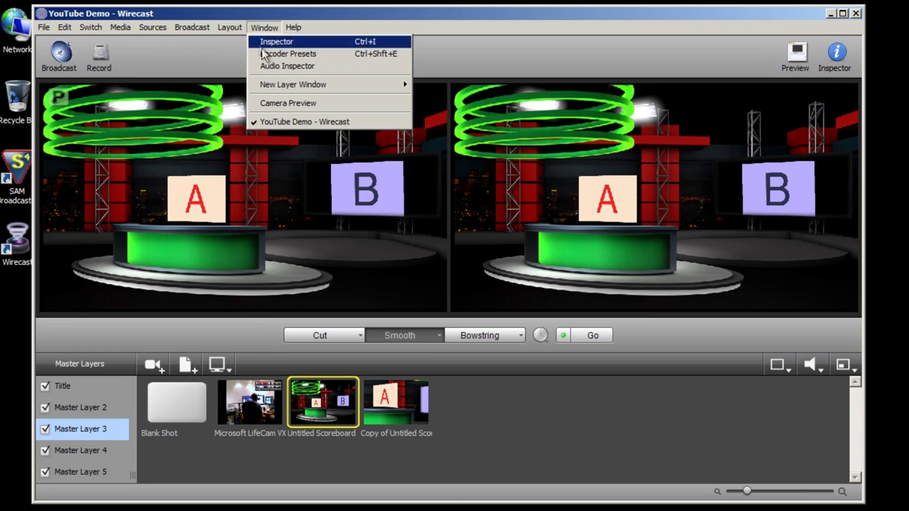
left_click(272, 66)
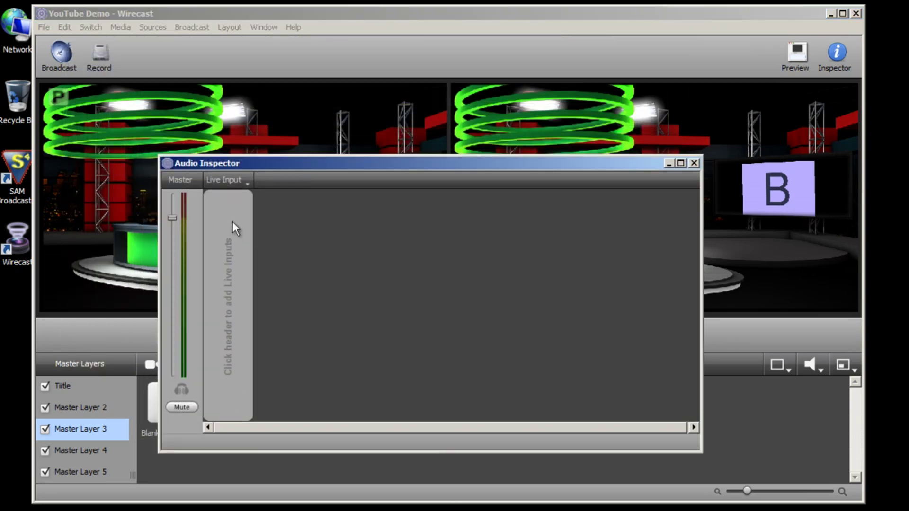
left_click(228, 184)
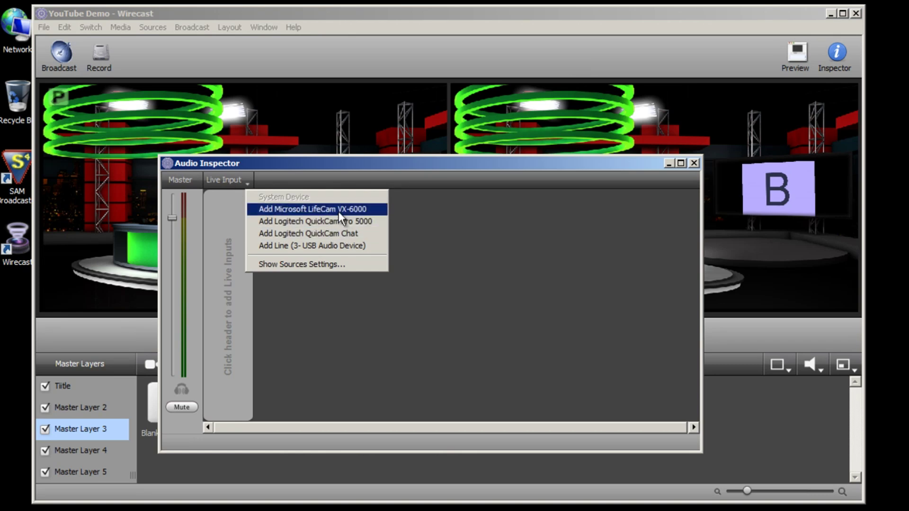
left_click(336, 206)
left_click(239, 183)
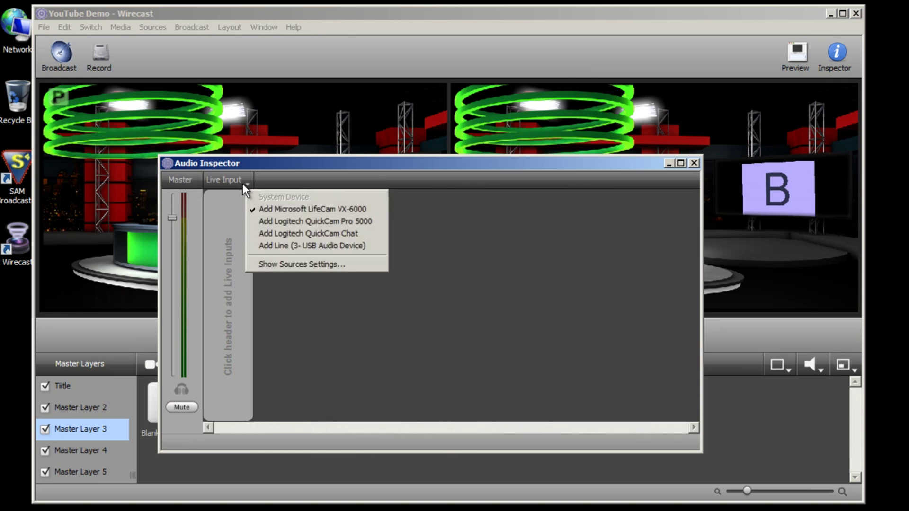
left_click(533, 264)
left_click(182, 408)
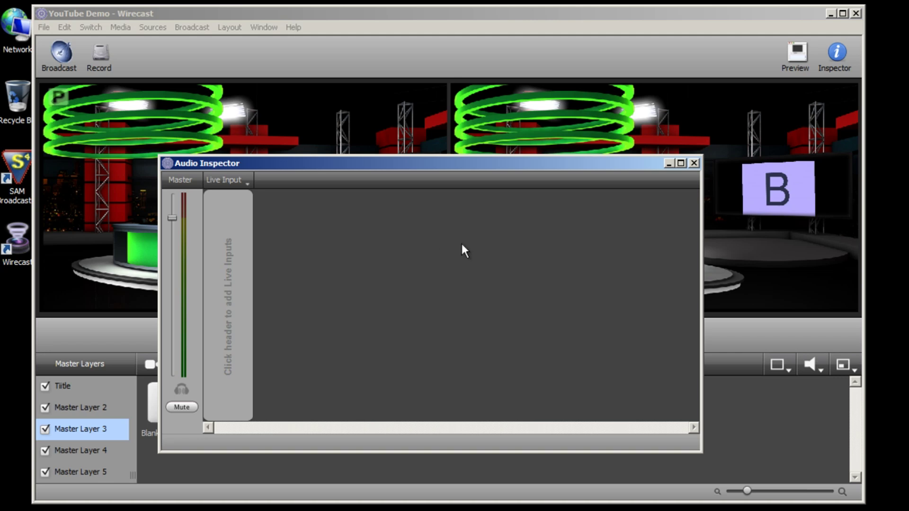
left_click(695, 163)
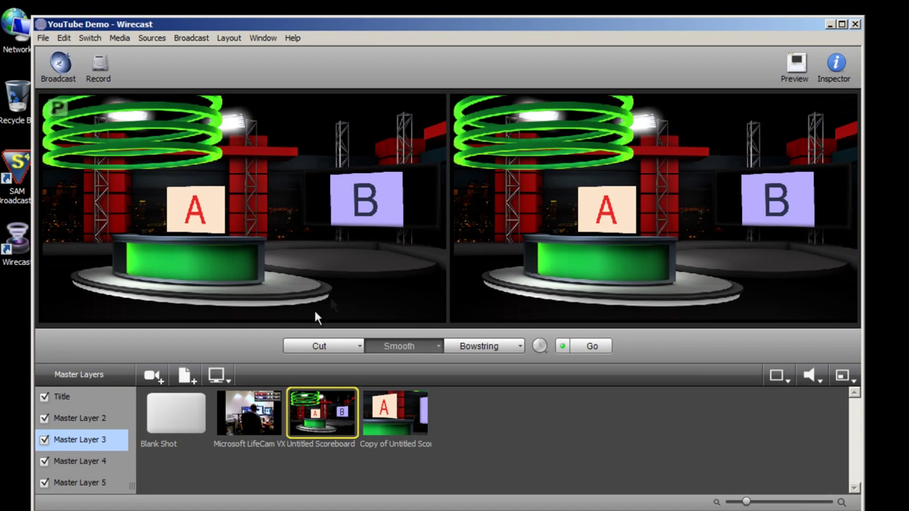
left_click(178, 419)
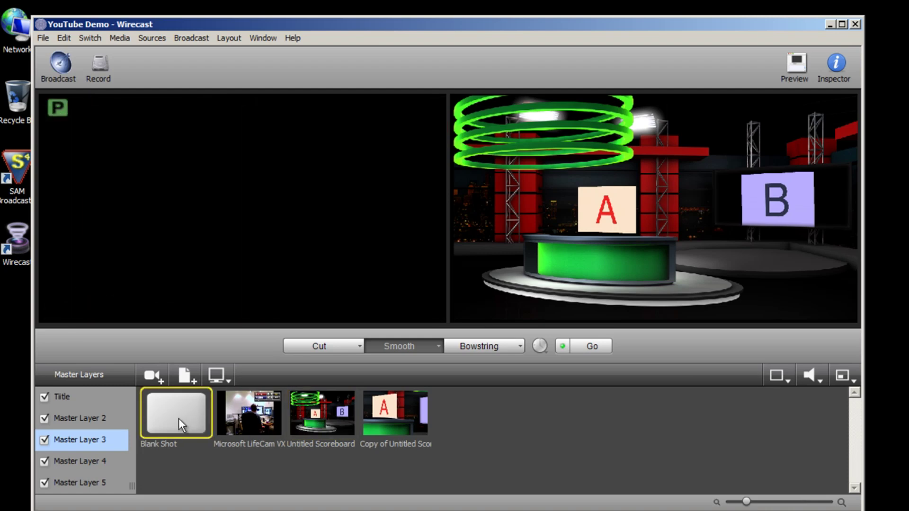
left_click(325, 416)
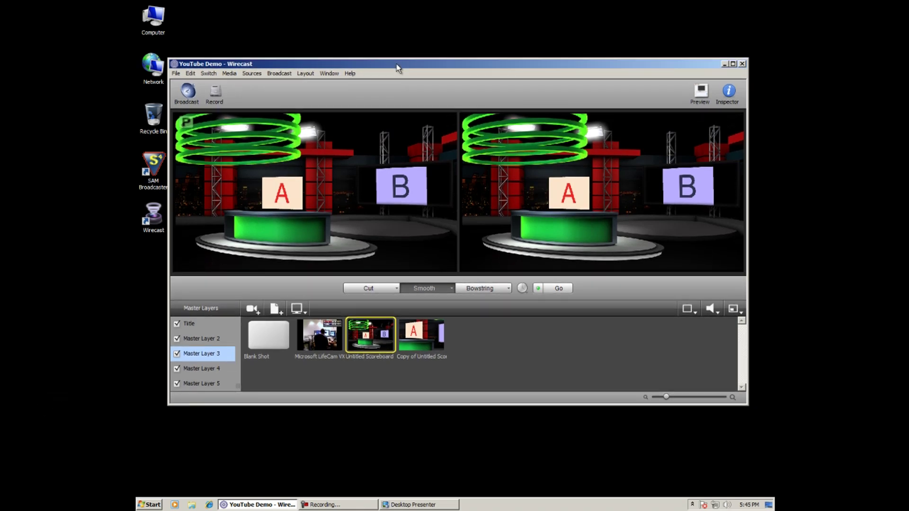
left_click_drag(396, 63, 395, 65)
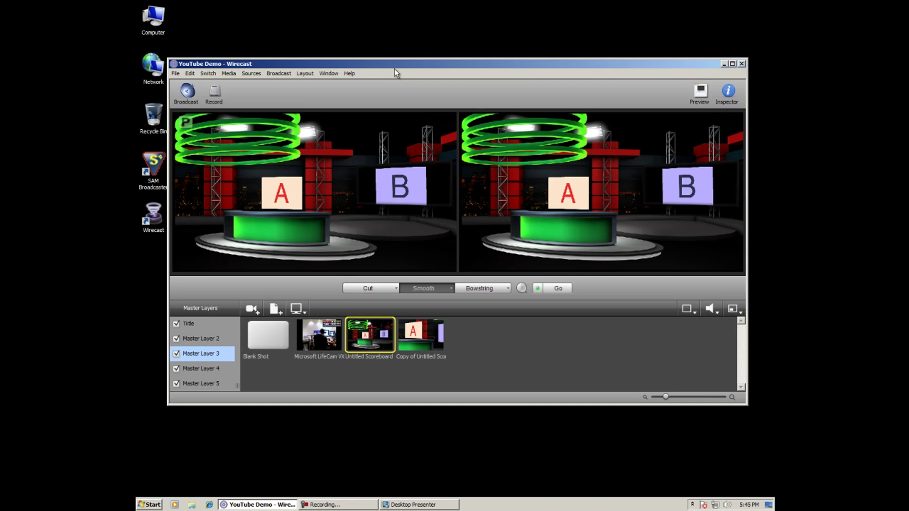